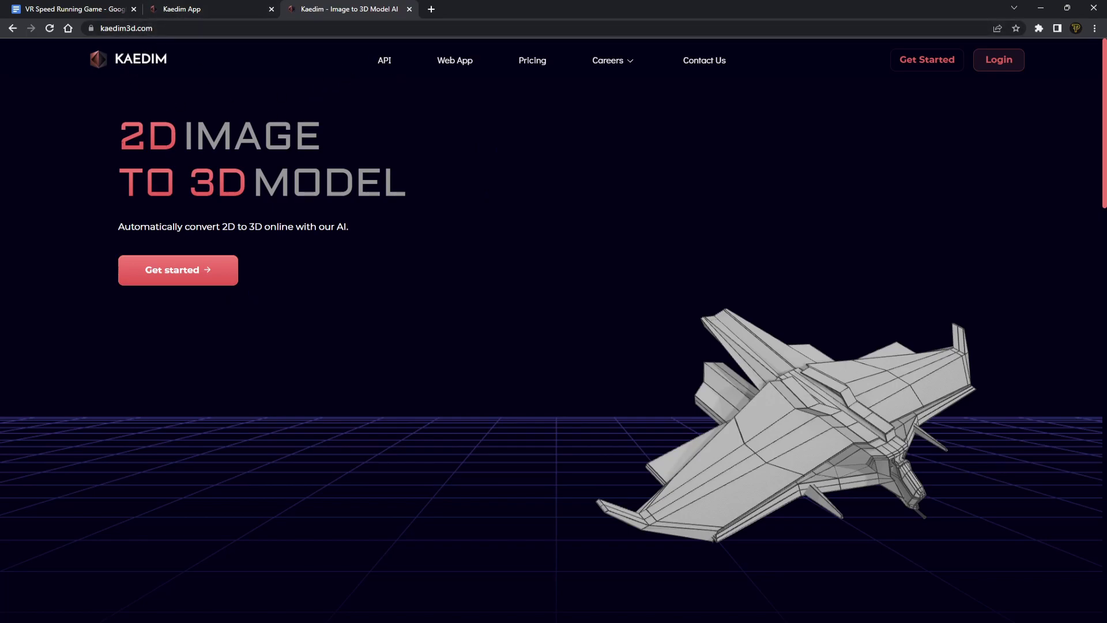
# Highlight and clear the '2D IMAGE TO 3D MODEL' heading and tagline text on the Kaedim homepage.
pyautogui.moveTo(119, 136); pyautogui.dragTo(295, 137)
pyautogui.moveTo(101, 182); pyautogui.dragTo(427, 181)
pyautogui.click(389, 181)
pyautogui.moveTo(190, 182); pyautogui.dragTo(483, 208)
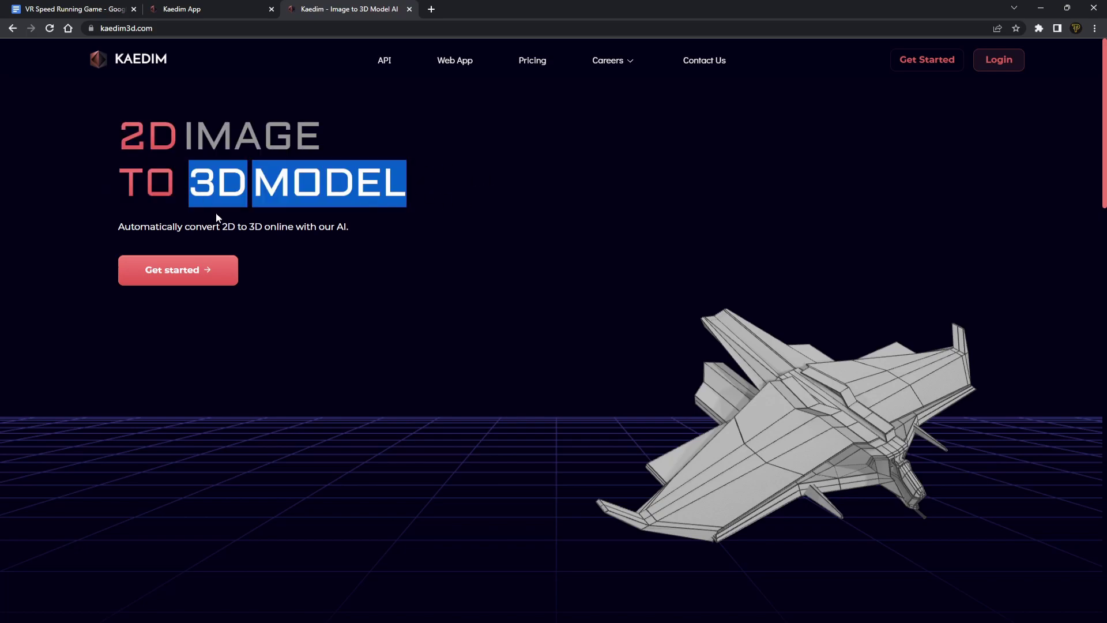
pyautogui.moveTo(138, 227); pyautogui.dragTo(263, 227)
pyautogui.click(263, 226)
pyautogui.doubleClick(342, 226)
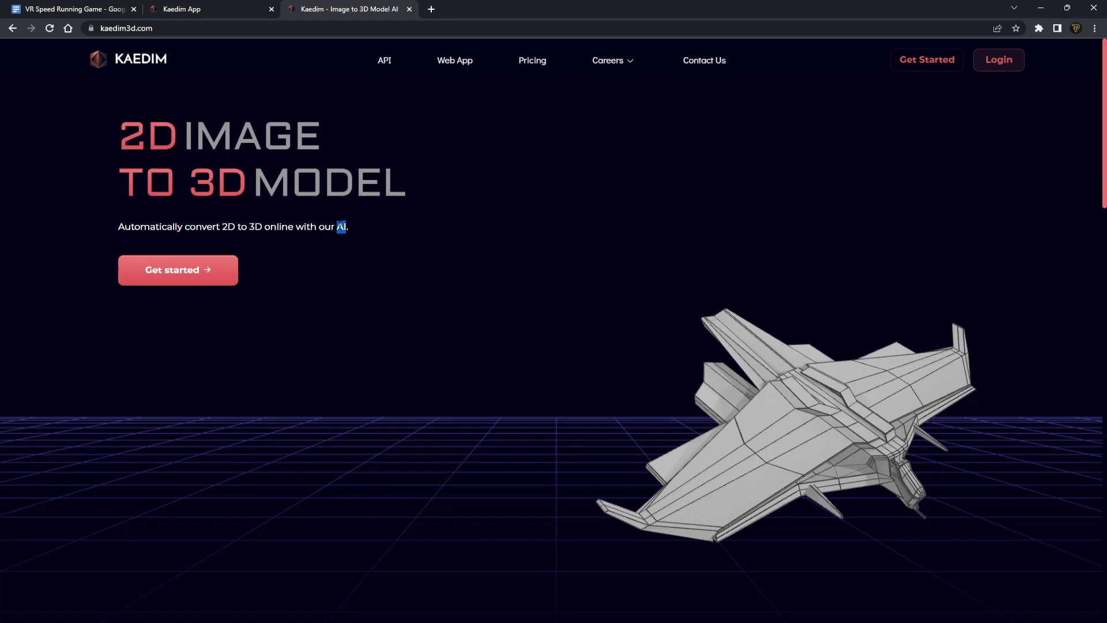
pyautogui.click(341, 228)
pyautogui.click(208, 9)
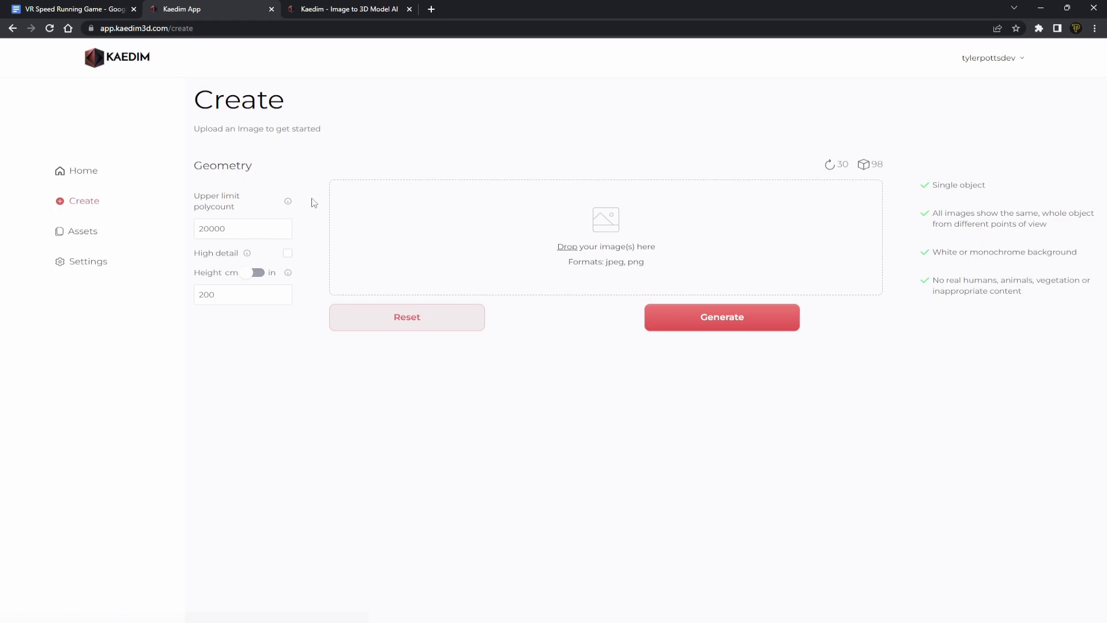
pyautogui.click(76, 233)
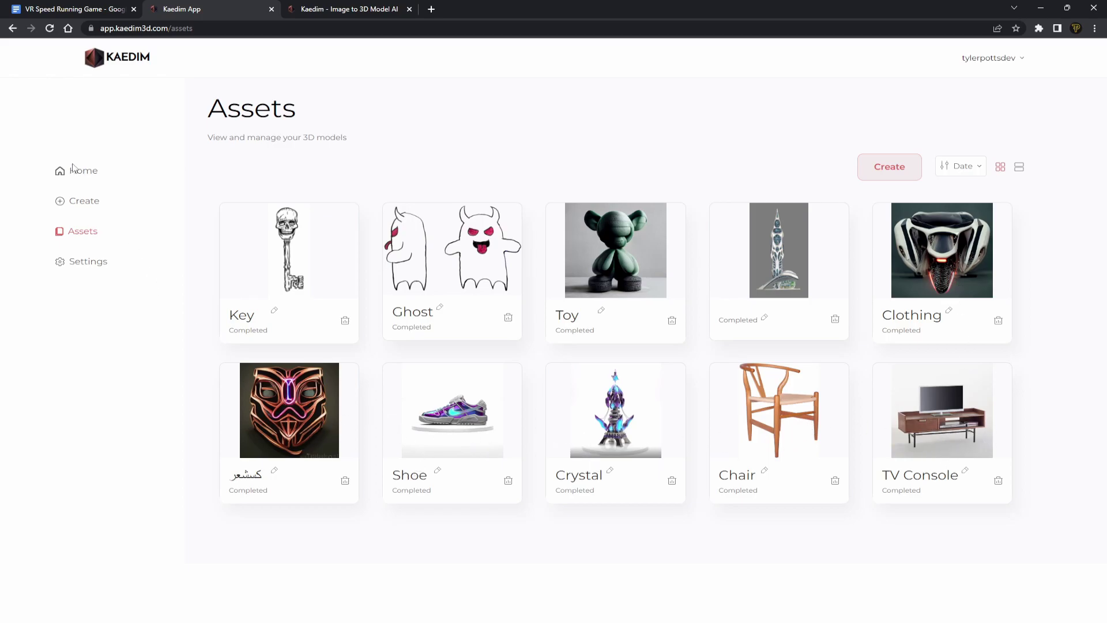
pyautogui.click(76, 202)
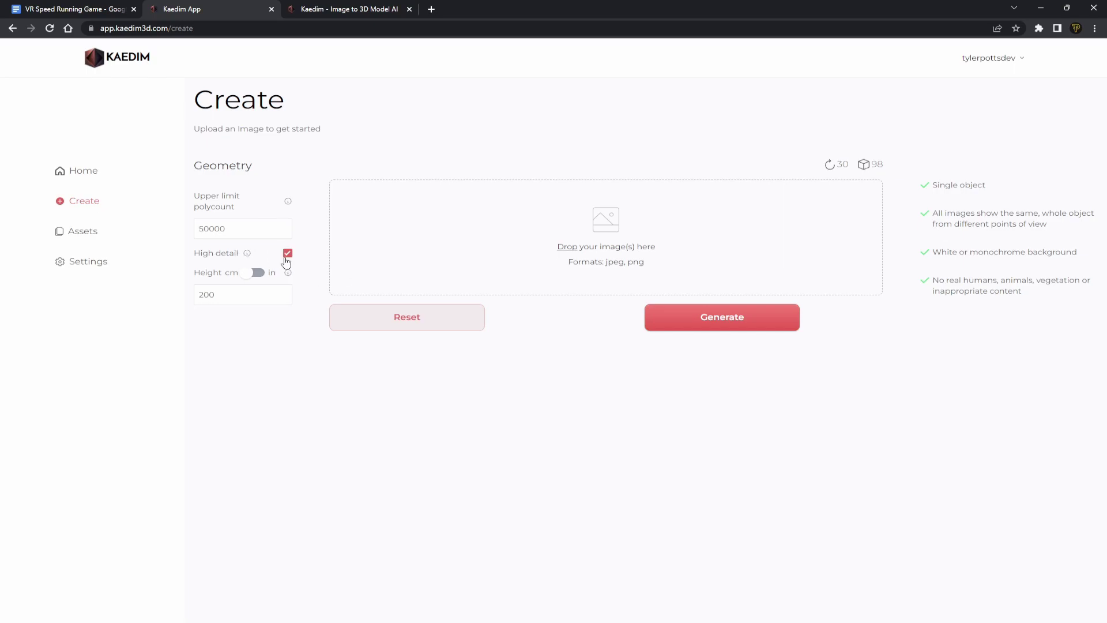
pyautogui.moveTo(254, 260)
pyautogui.click(287, 253)
pyautogui.doubleClick(249, 233)
pyautogui.click(327, 226)
pyautogui.click(287, 254)
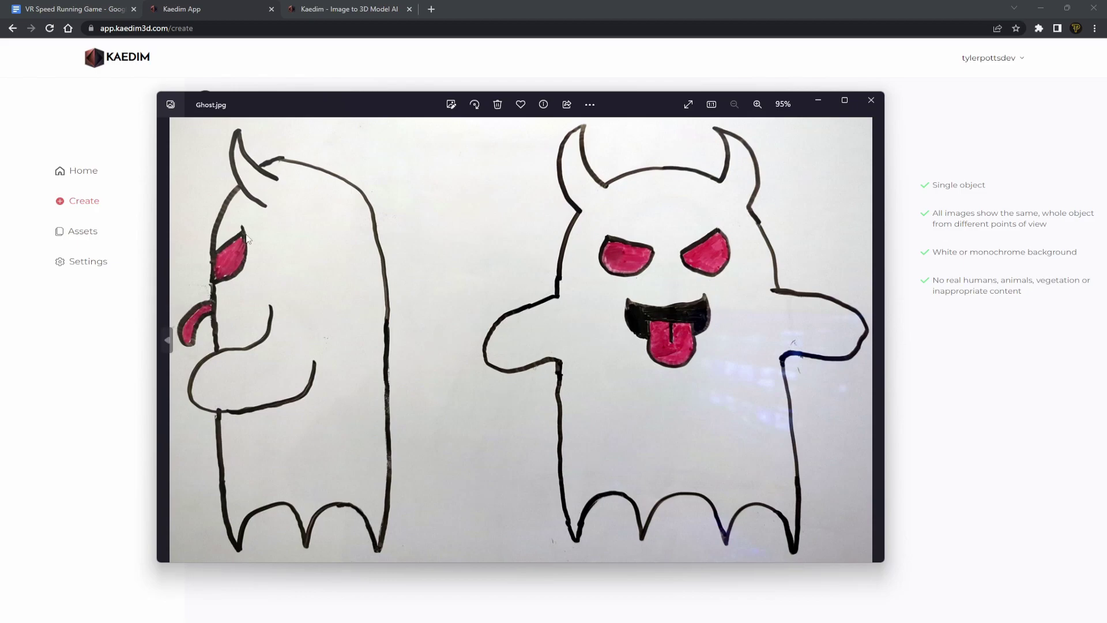
pyautogui.moveTo(313, 102)
pyautogui.mouseDown()
pyautogui.moveTo(310, 257)
pyautogui.moveTo(302, 113)
pyautogui.mouseUp()
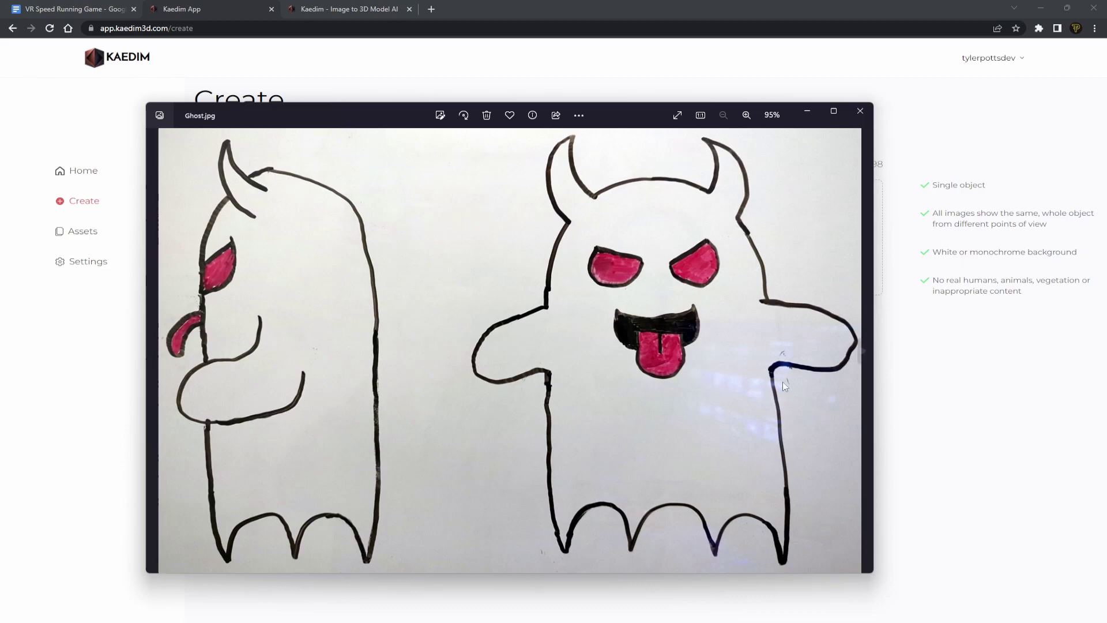
pyautogui.click(807, 110)
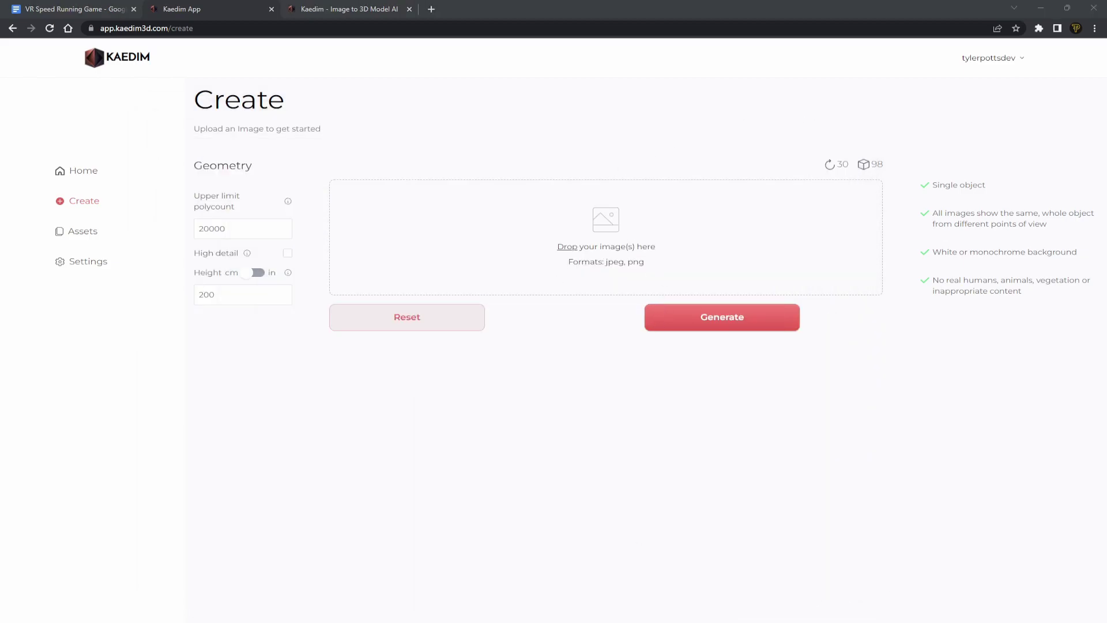
# Upload Ghost.jpg, enable high detail, and set the height to 150 cm.
pyautogui.moveTo(0, 190)
pyautogui.mouseDown()
pyautogui.moveTo(437, 202)
pyautogui.moveTo(657, 256)
pyautogui.mouseUp()
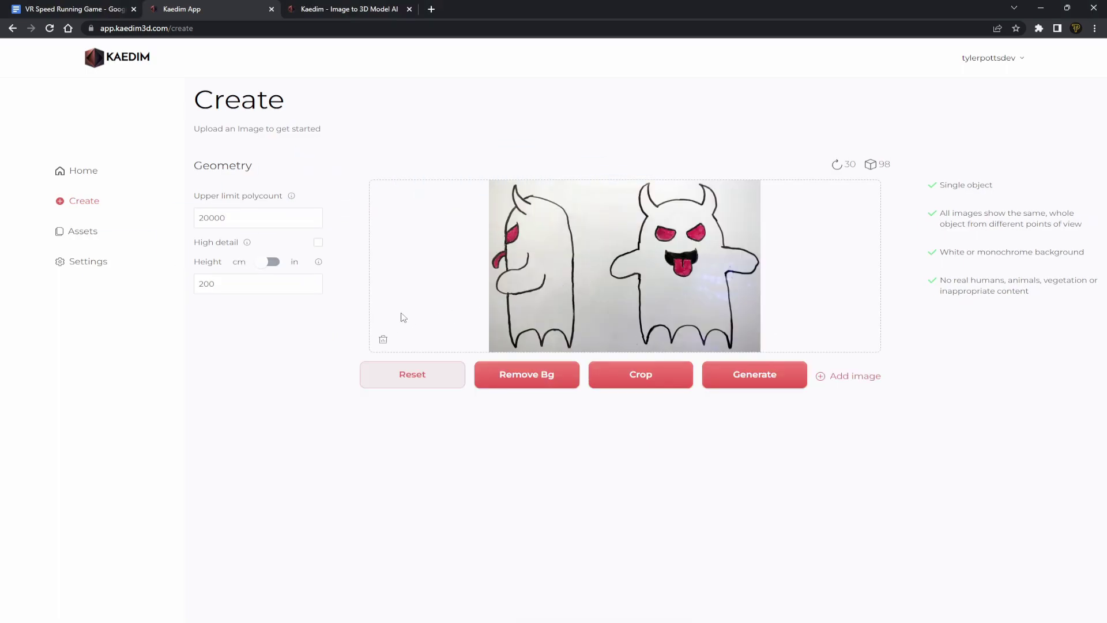
pyautogui.click(318, 242)
pyautogui.click(269, 262)
pyautogui.click(230, 279)
pyautogui.doubleClick(230, 279)
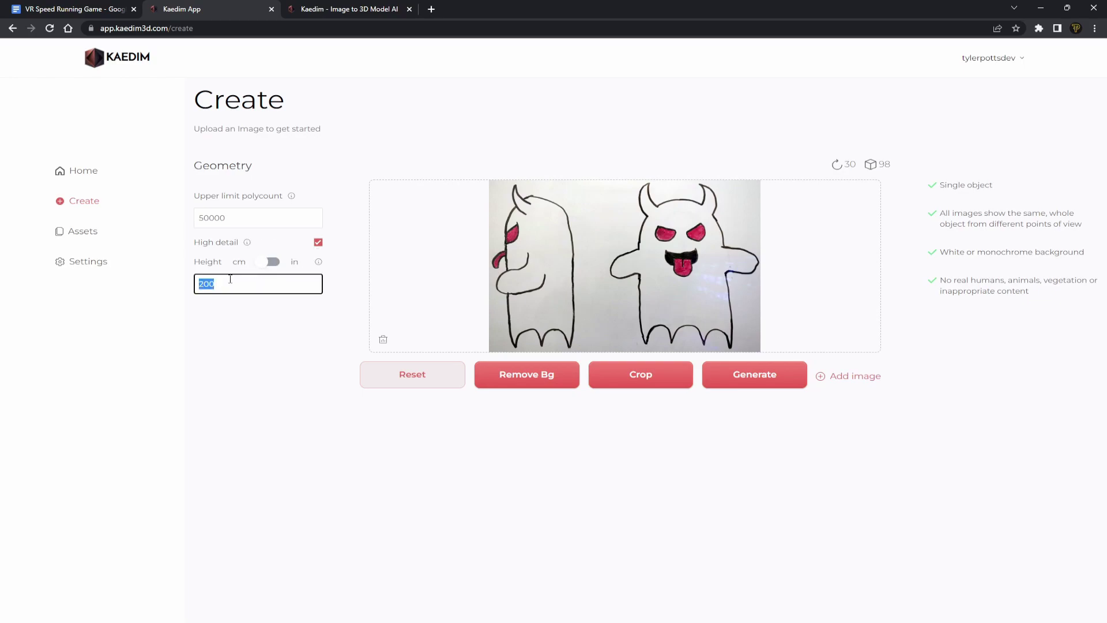
pyautogui.write('150')
pyautogui.click(260, 310)
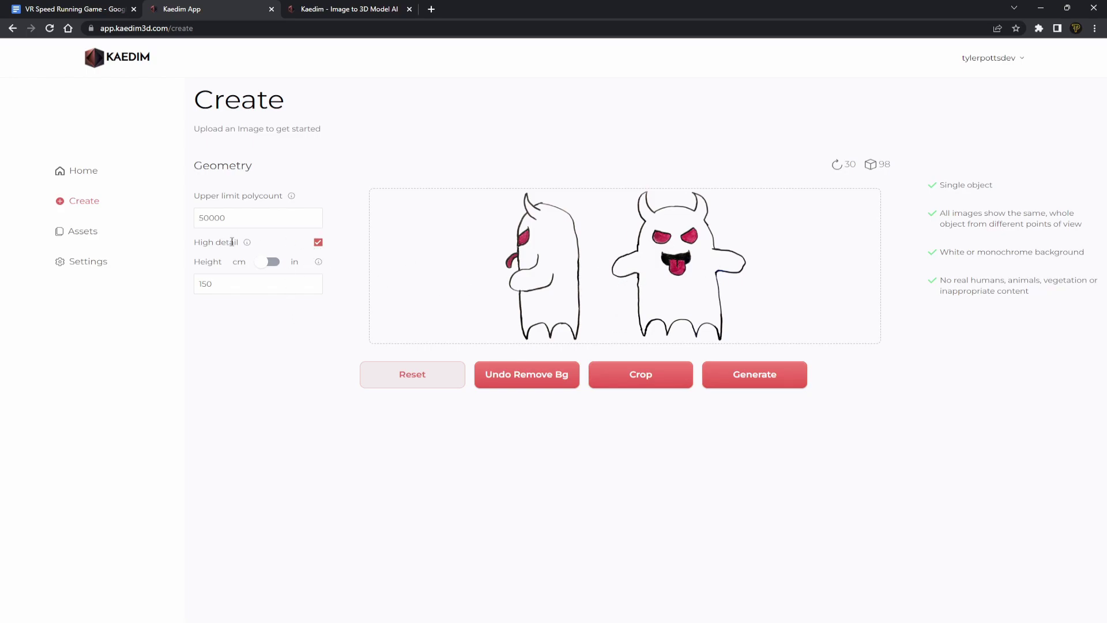
pyautogui.moveTo(248, 242)
pyautogui.moveTo(321, 264)
# From the dashboard, open the Ghost asset's details and check its 30328 polycount.
pyautogui.click(74, 173)
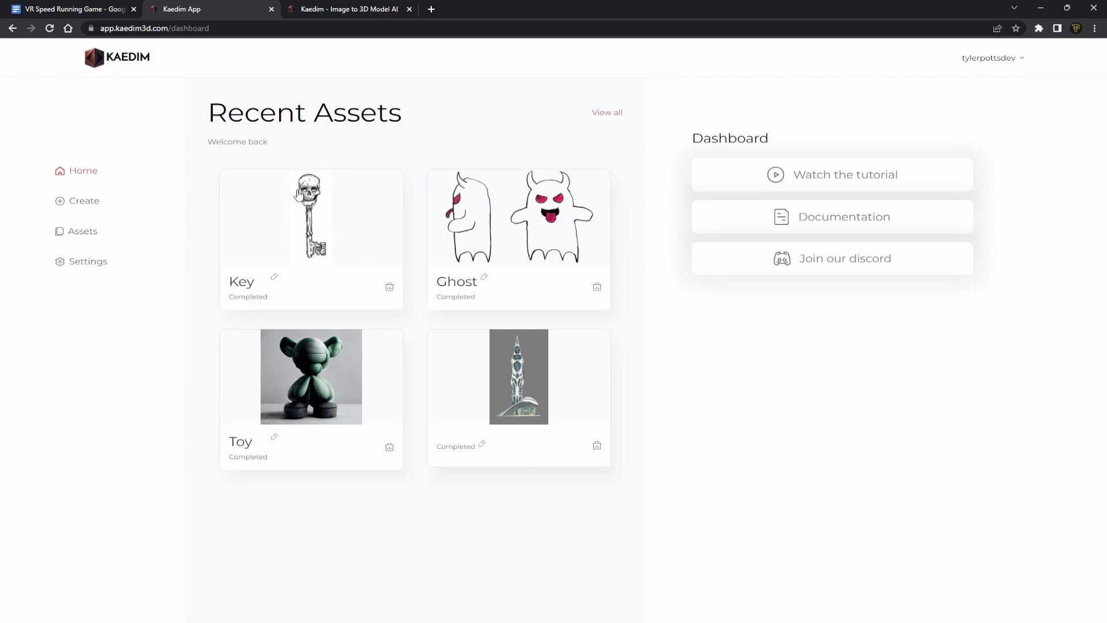
pyautogui.click(525, 229)
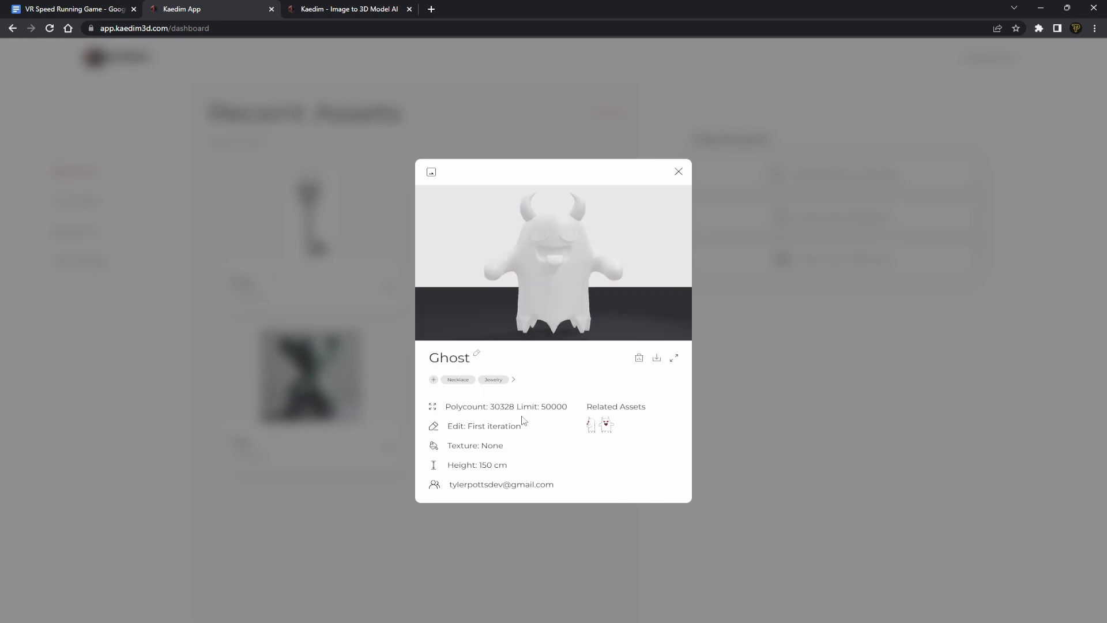
pyautogui.doubleClick(500, 405)
pyautogui.moveTo(517, 414); pyautogui.dragTo(505, 446)
pyautogui.click(491, 465)
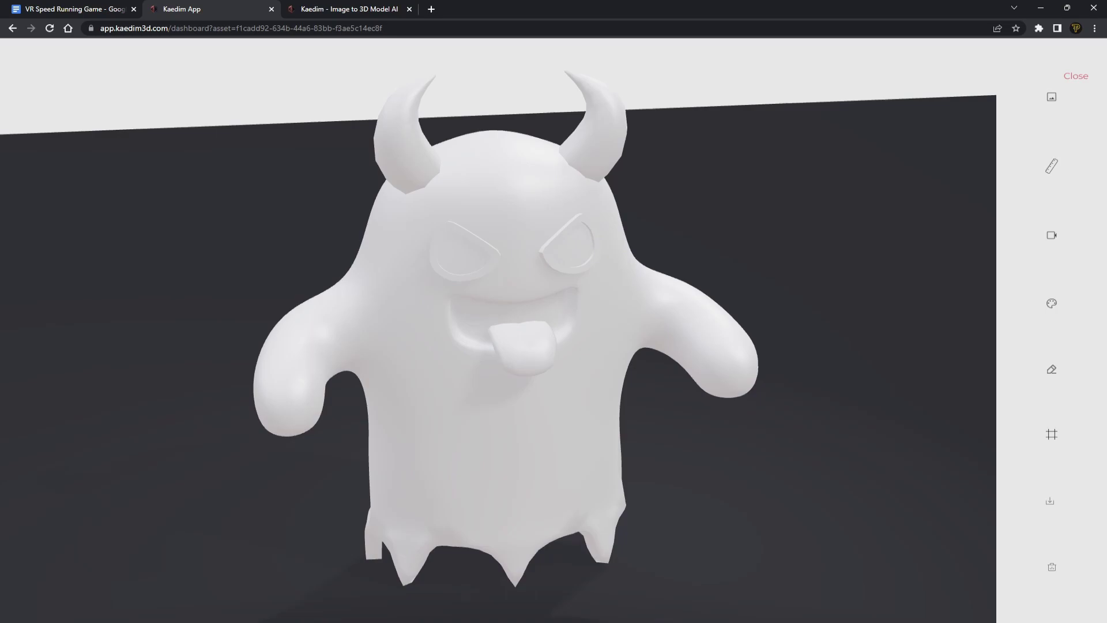
pyautogui.hotkey('alt', 'Tab')
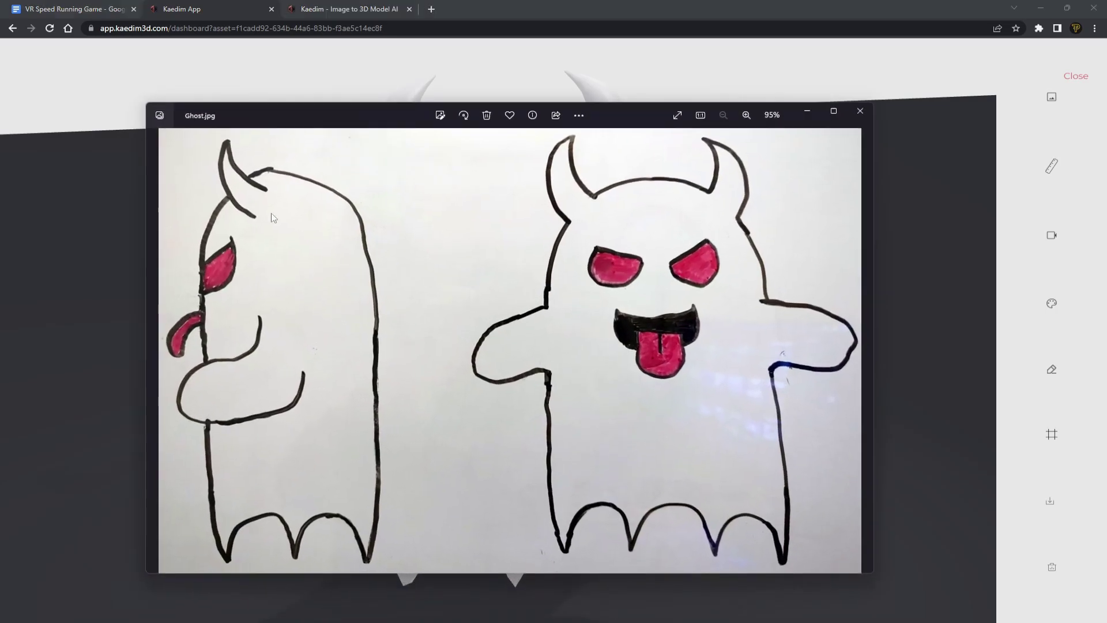
pyautogui.click(805, 113)
pyautogui.moveTo(582, 266); pyautogui.dragTo(548, 252)
pyautogui.scroll(3, 504, 363)
pyautogui.moveTo(503, 363)
pyautogui.mouseDown()
pyautogui.moveTo(529, 348)
pyautogui.moveTo(534, 369)
pyautogui.moveTo(645, 399)
pyautogui.moveTo(642, 363)
pyautogui.moveTo(522, 354)
pyautogui.mouseUp()
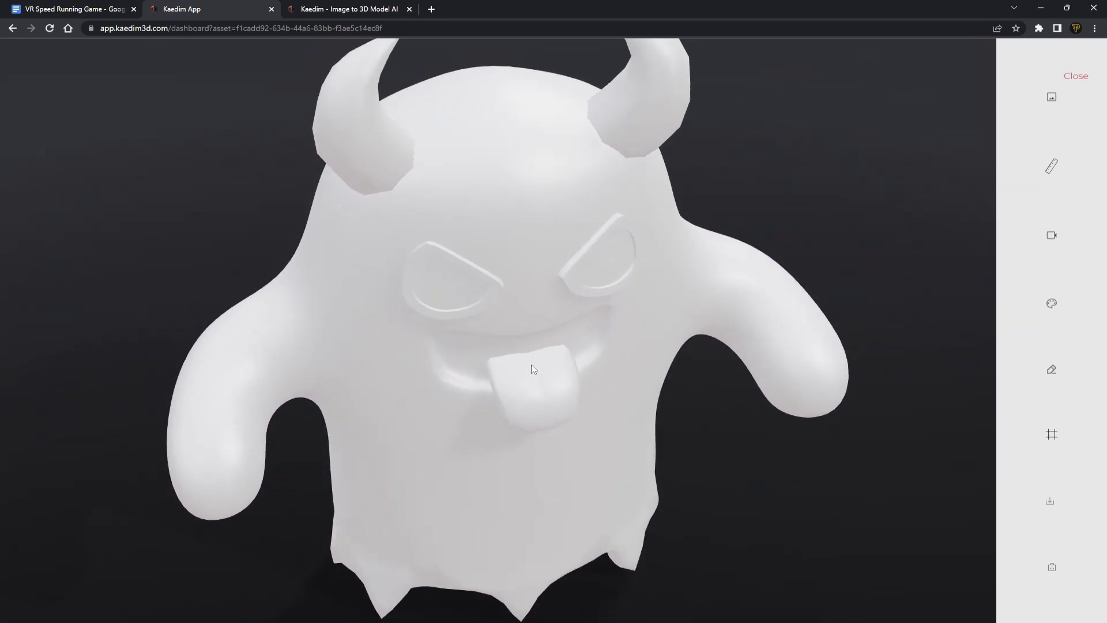
pyautogui.moveTo(491, 266); pyautogui.dragTo(492, 173)
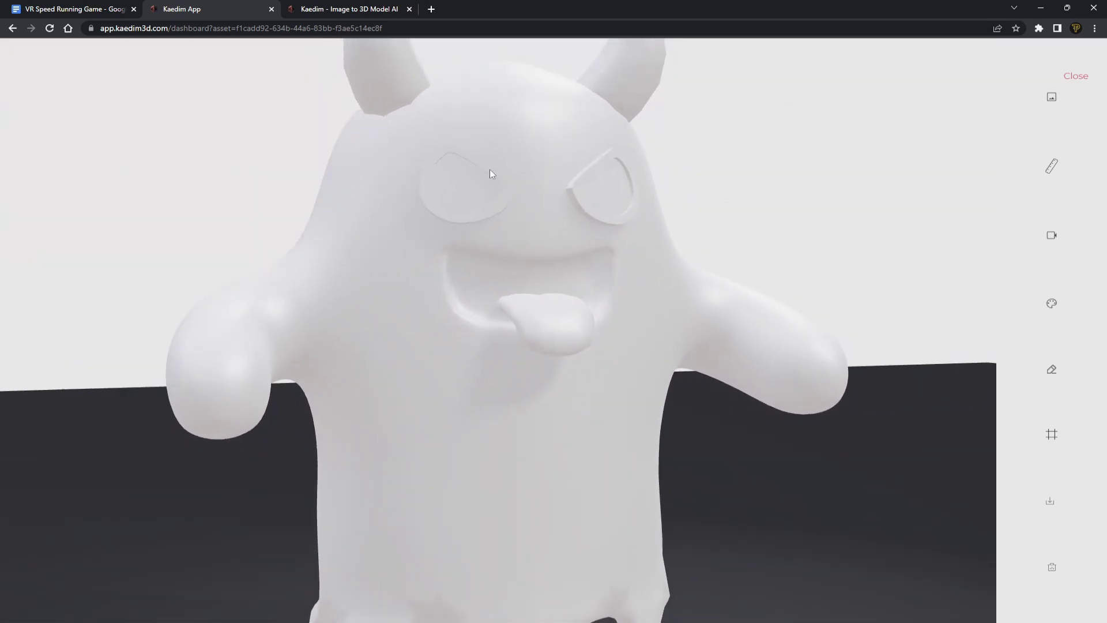
pyautogui.moveTo(548, 238); pyautogui.dragTo(597, 253)
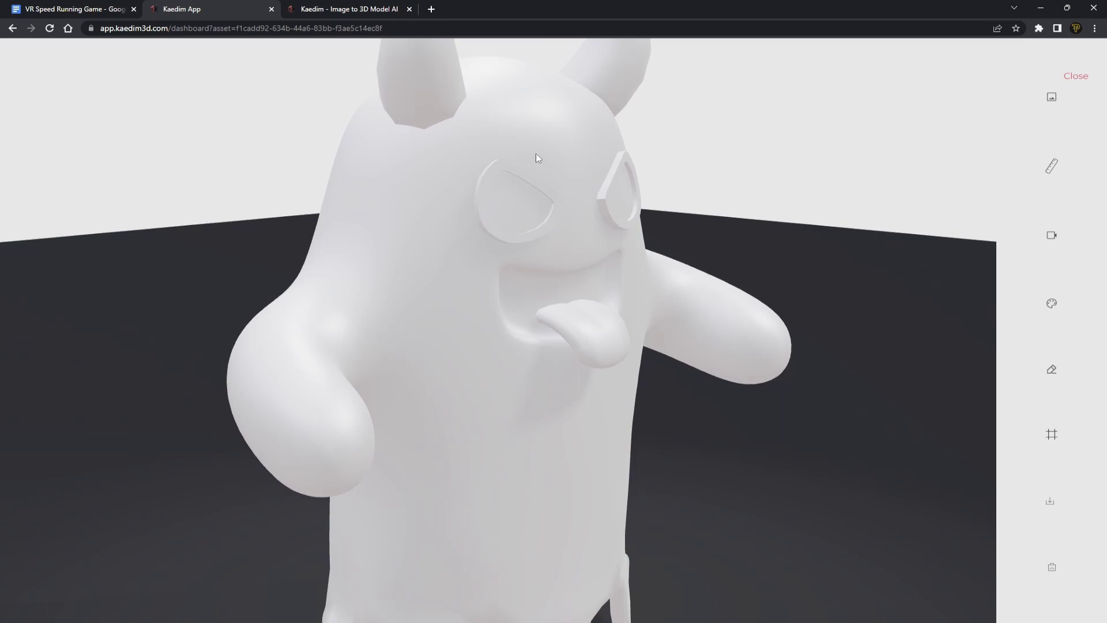
pyautogui.moveTo(552, 174); pyautogui.dragTo(514, 279)
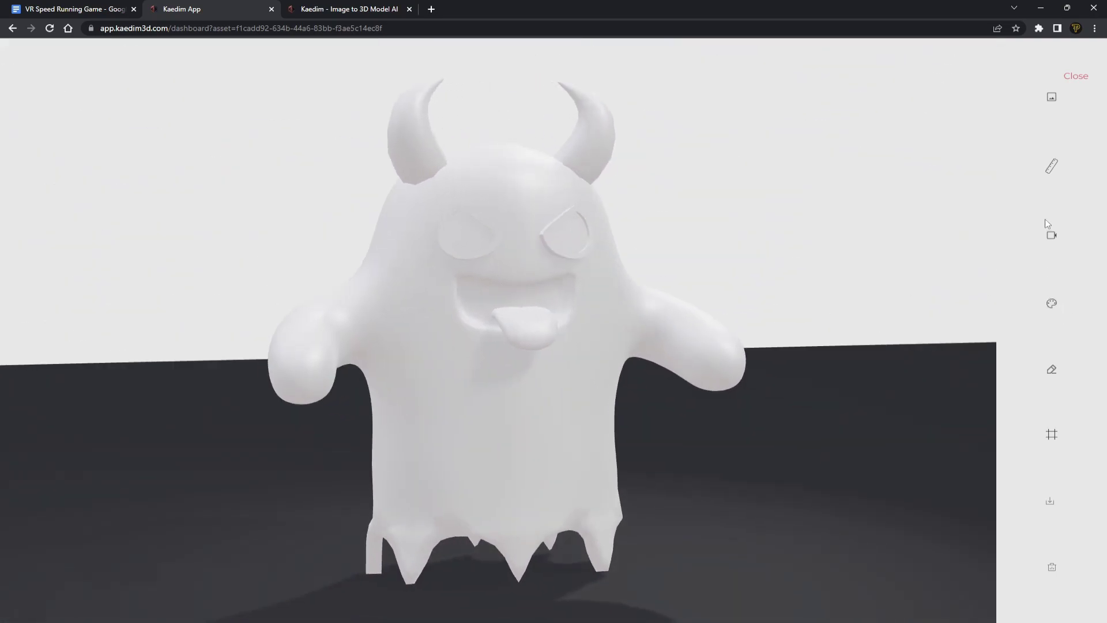
pyautogui.click(1051, 167)
pyautogui.moveTo(545, 133); pyautogui.dragTo(580, 132)
pyautogui.click(1049, 173)
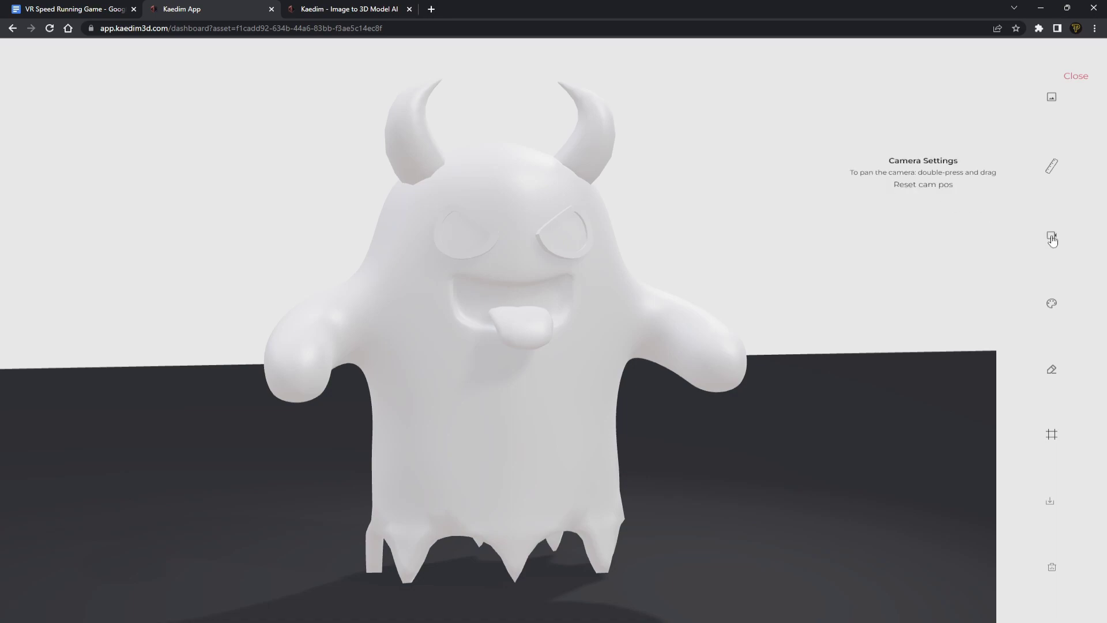
# In the colour painting options, paint the body, tongue, eyes and both horns black.
pyautogui.click(1052, 303)
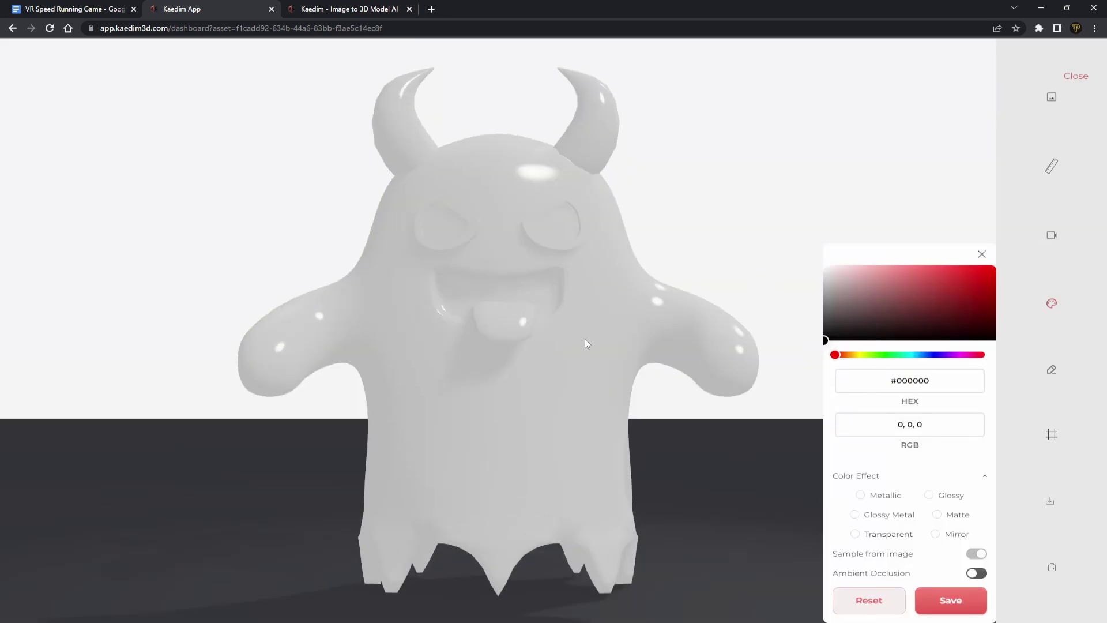
pyautogui.moveTo(585, 338); pyautogui.dragTo(518, 298)
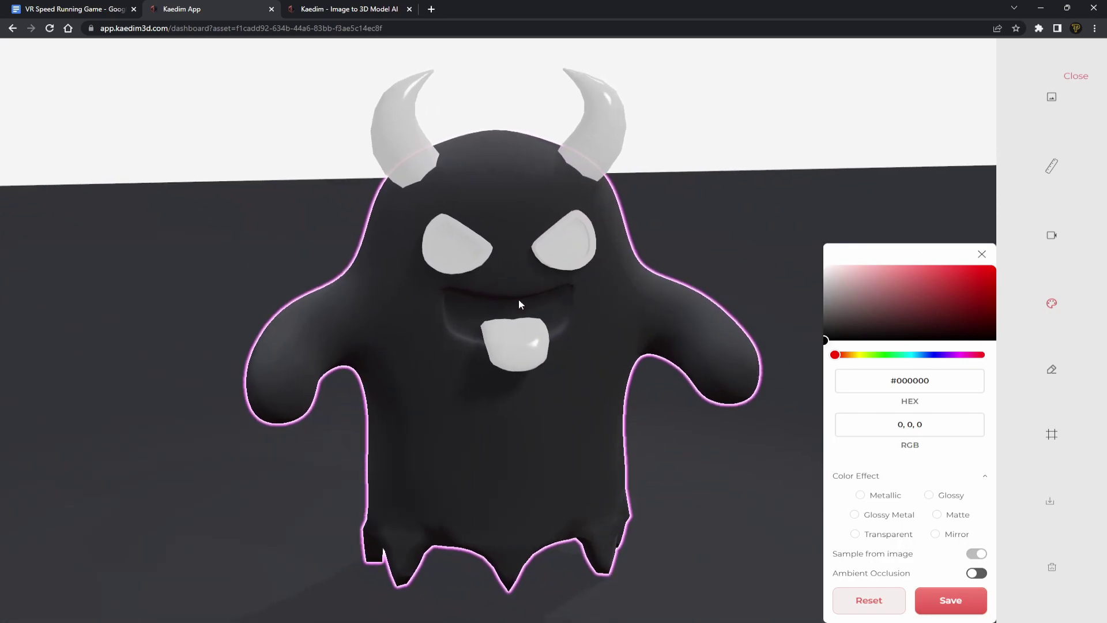
pyautogui.click(532, 329)
pyautogui.click(562, 248)
pyautogui.click(374, 151)
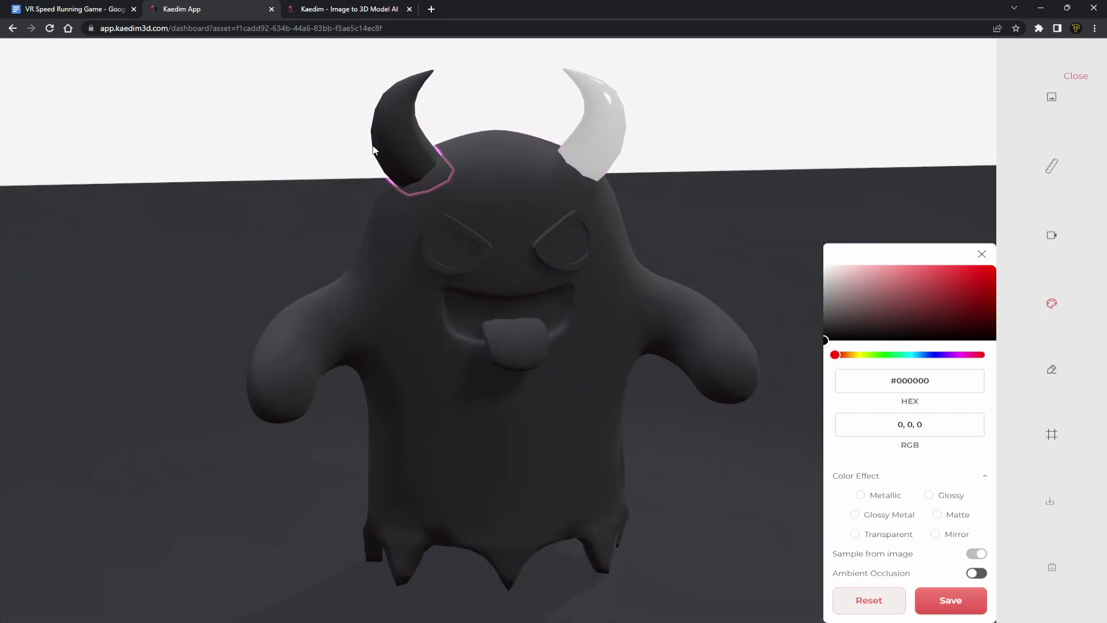
pyautogui.click(592, 138)
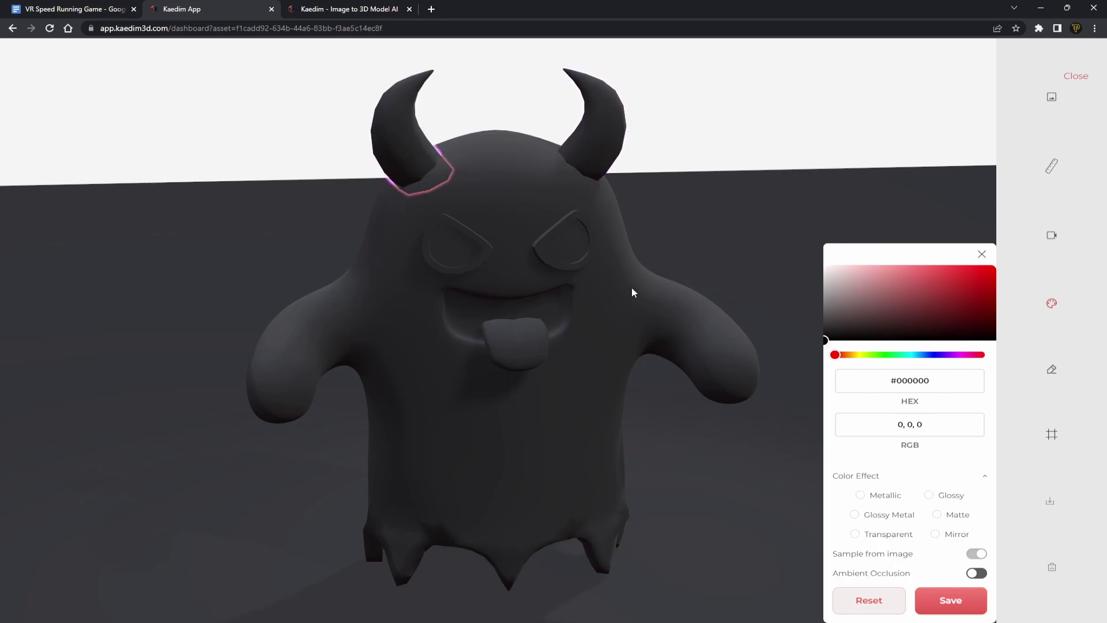
# Recolour the body white, the eyes red and the mouth pink, then close the painting options.
pyautogui.moveTo(844, 306); pyautogui.dragTo(800, 265)
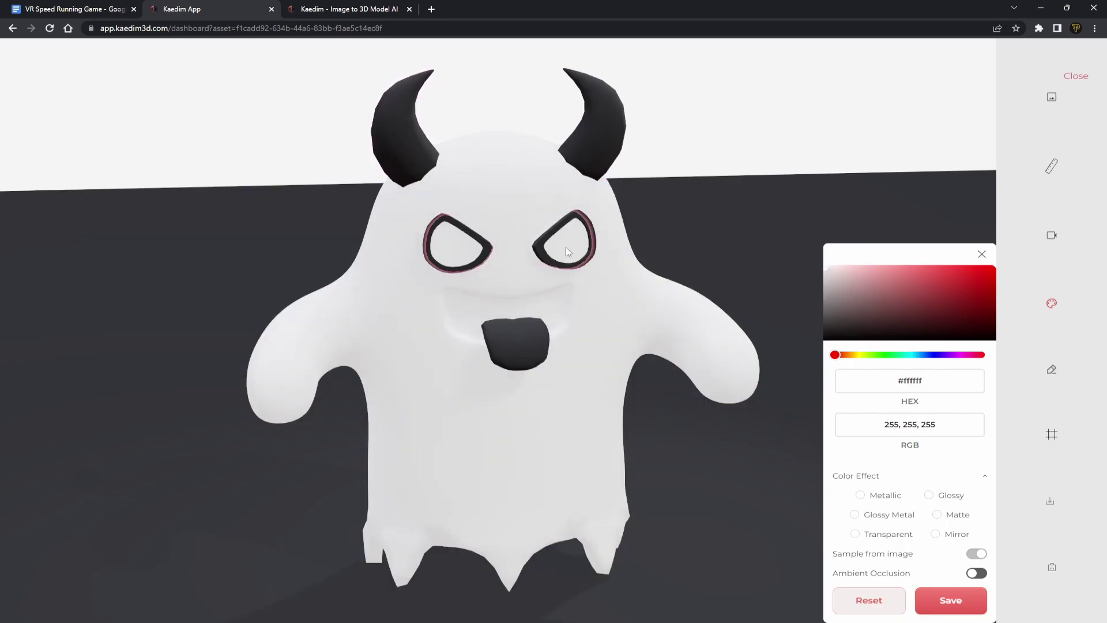
pyautogui.moveTo(873, 305); pyautogui.dragTo(997, 272)
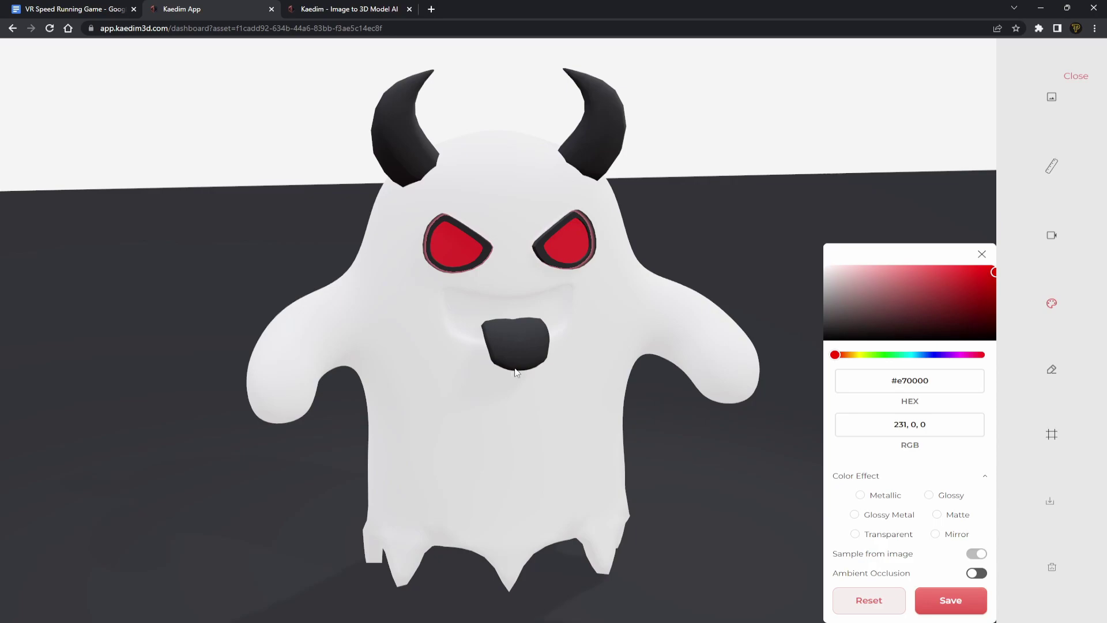
pyautogui.moveTo(946, 287); pyautogui.dragTo(975, 261)
pyautogui.click(981, 254)
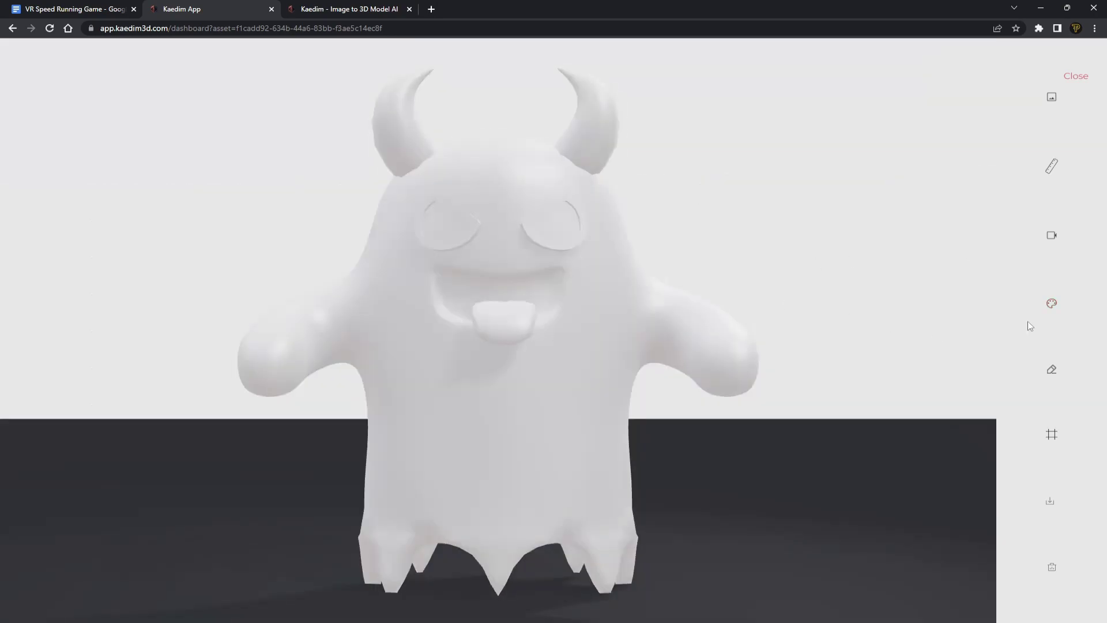
# Reopen the colour options to save the paint and orbit the ghost to a side view.
pyautogui.click(1052, 304)
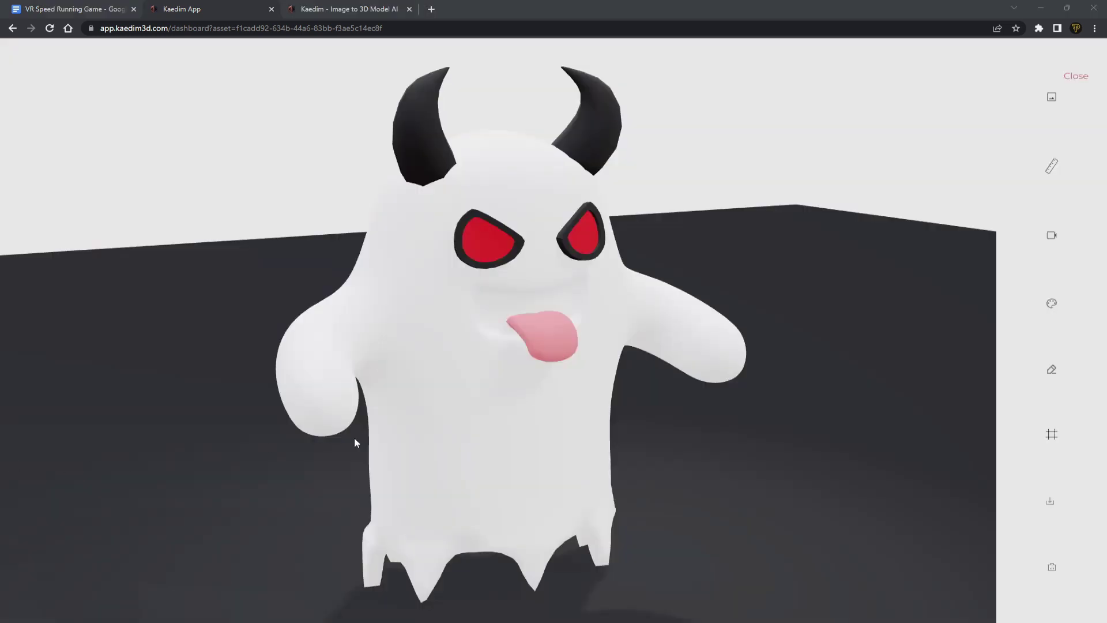
pyautogui.moveTo(354, 437); pyautogui.dragTo(483, 293)
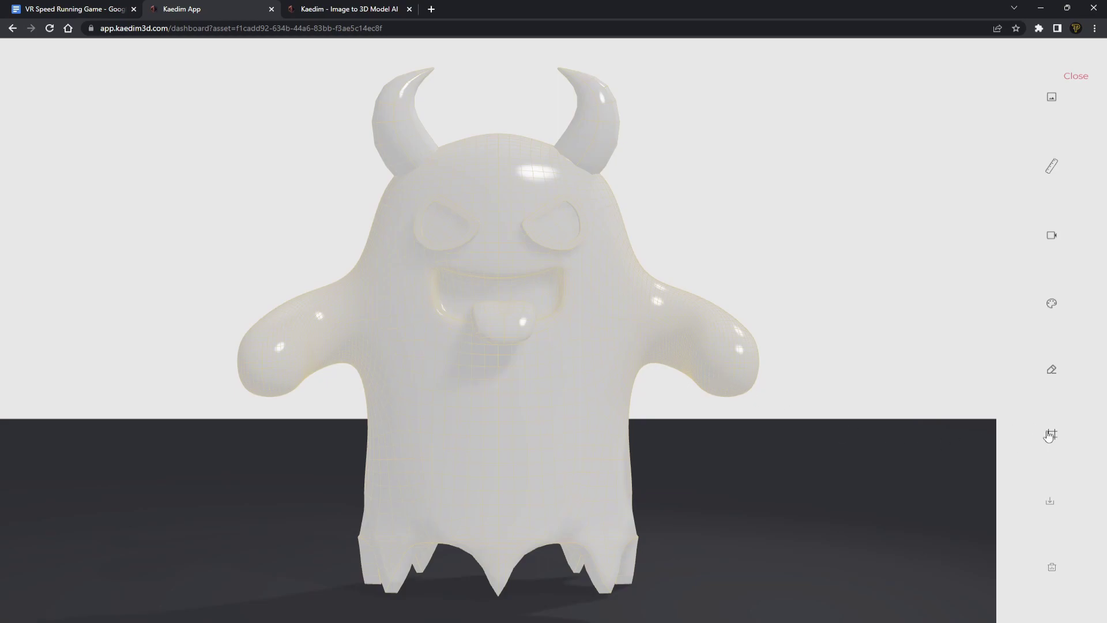
pyautogui.moveTo(807, 323); pyautogui.dragTo(544, 383)
pyautogui.scroll(5, 519, 229)
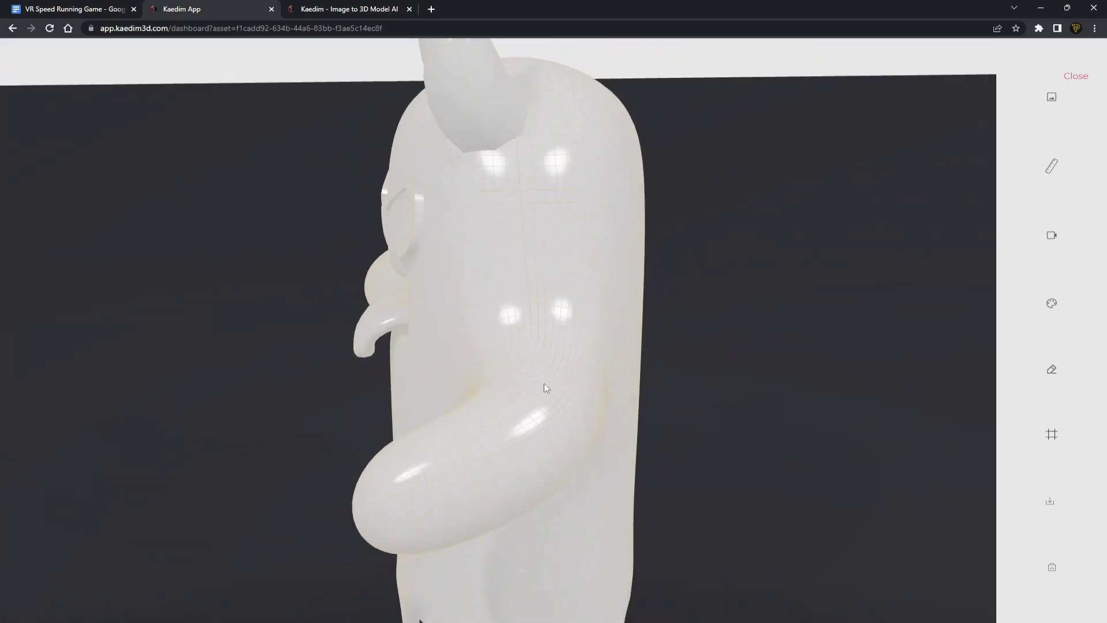
pyautogui.scroll(-3, 504, 362)
pyautogui.scroll(5, 510, 296)
pyautogui.moveTo(510, 296); pyautogui.dragTo(576, 228)
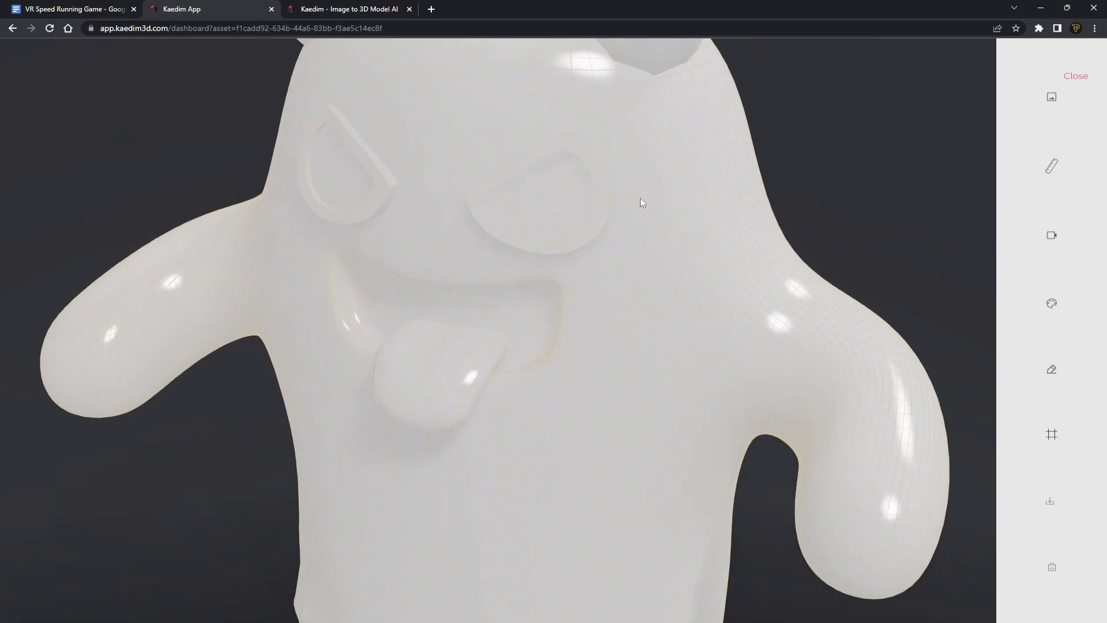
pyautogui.moveTo(429, 222); pyautogui.dragTo(439, 302)
pyautogui.scroll(-3, 439, 299)
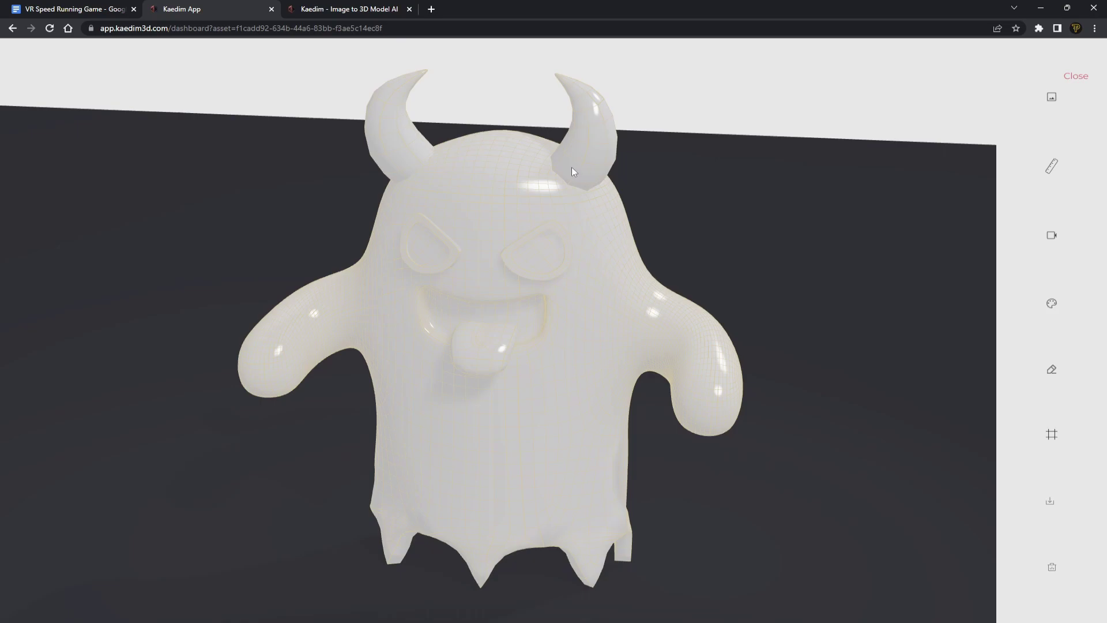
pyautogui.moveTo(573, 167); pyautogui.dragTo(608, 254)
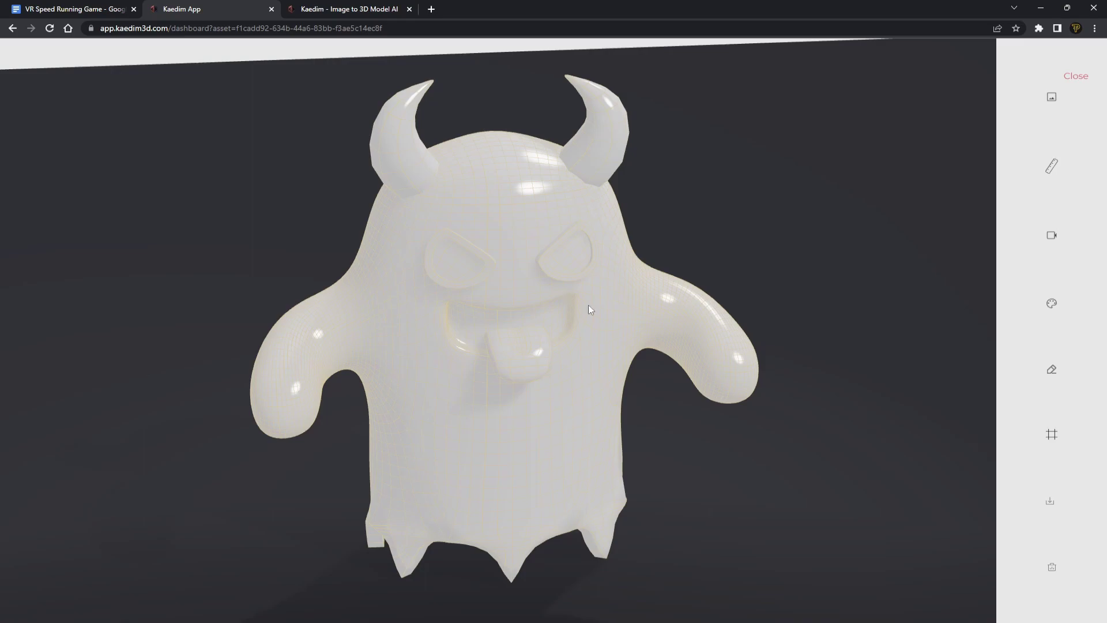
pyautogui.moveTo(541, 312); pyautogui.dragTo(527, 293)
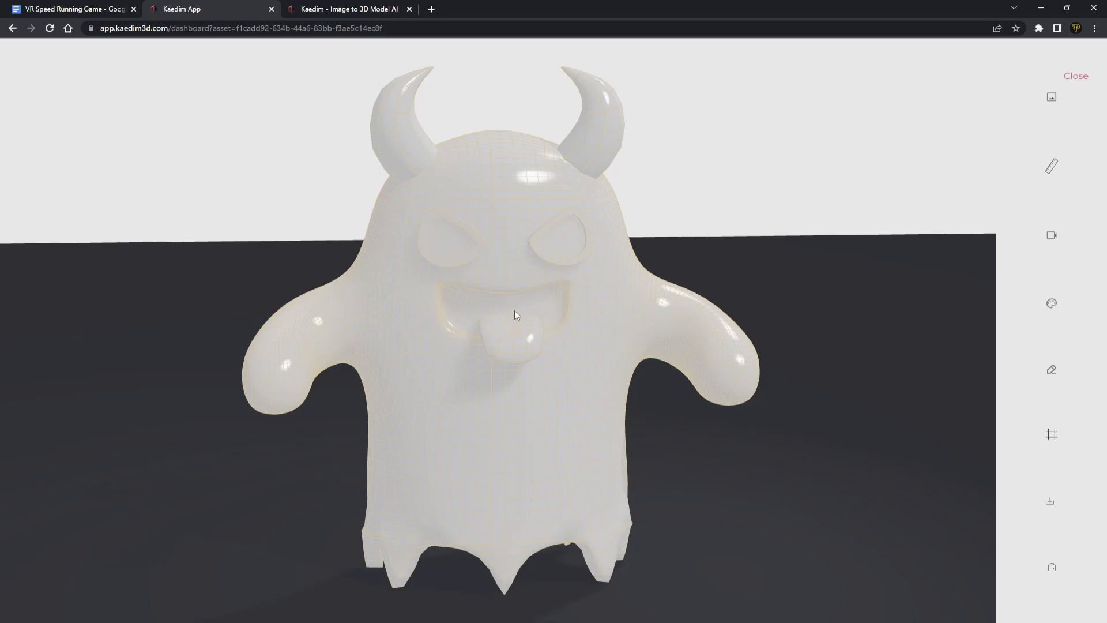
pyautogui.moveTo(516, 314); pyautogui.dragTo(581, 326)
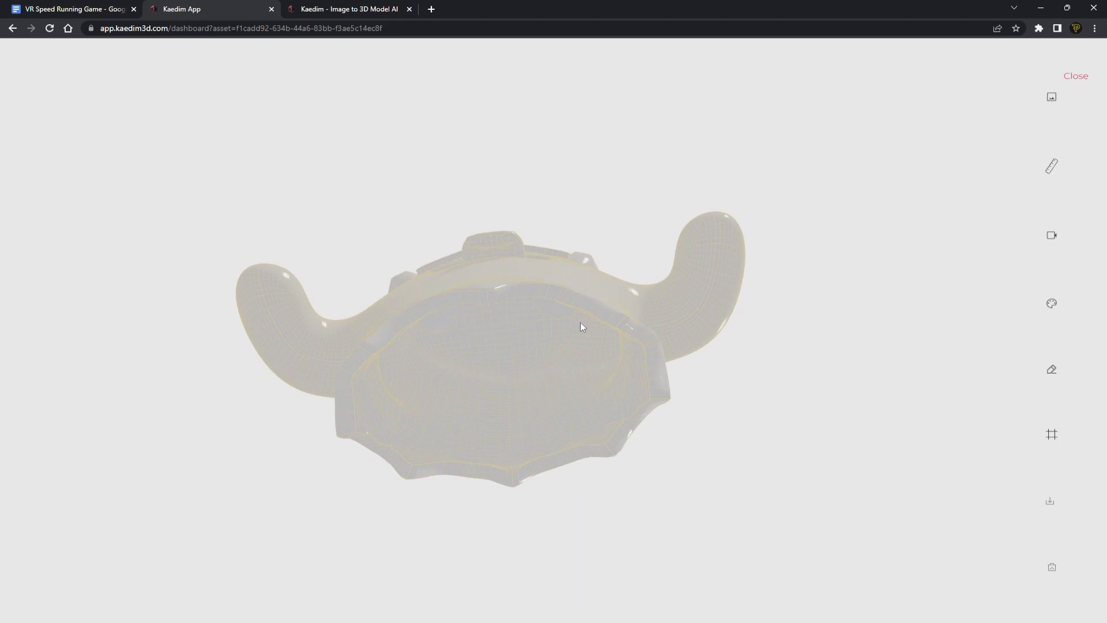
pyautogui.moveTo(450, 403); pyautogui.dragTo(498, 425)
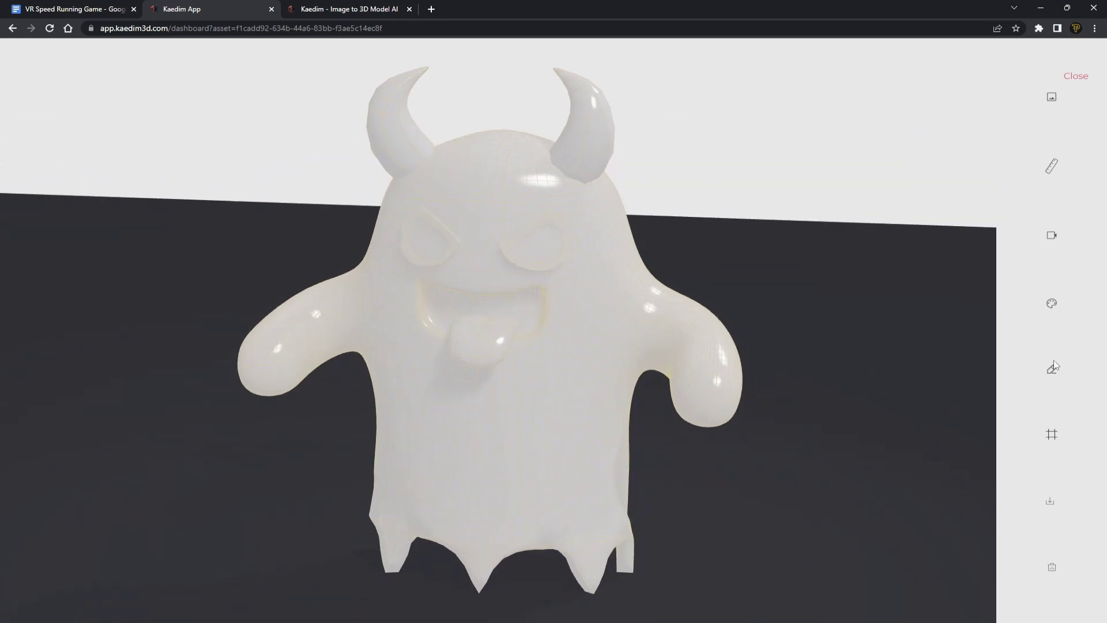
pyautogui.moveTo(626, 358)
pyautogui.mouseDown()
pyautogui.moveTo(616, 372)
pyautogui.moveTo(502, 362)
pyautogui.mouseUp()
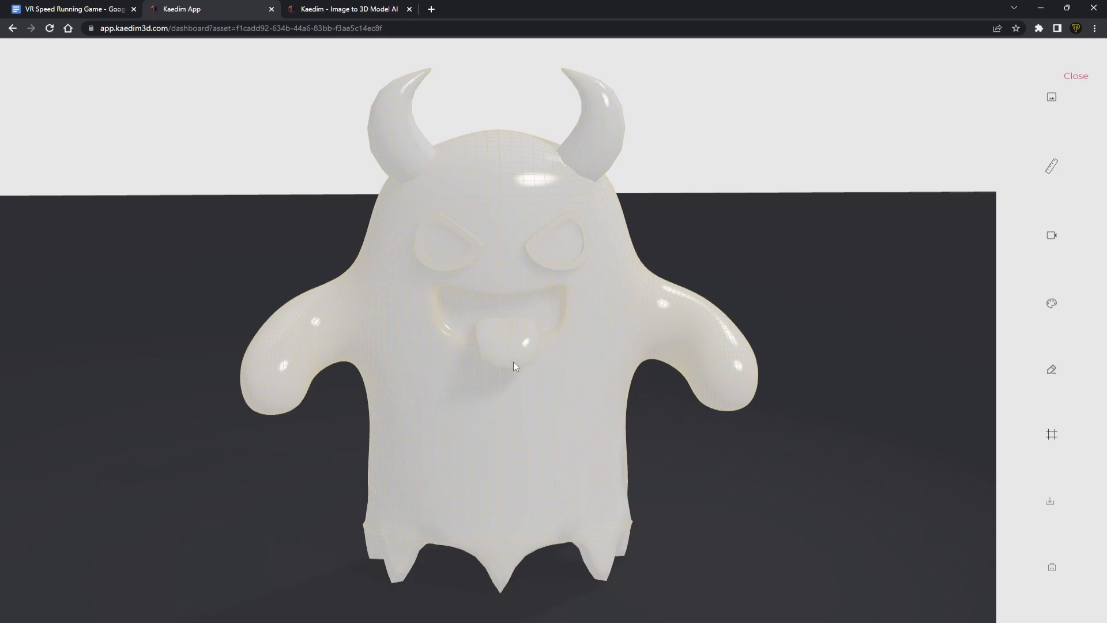
pyautogui.moveTo(514, 366); pyautogui.dragTo(1026, 322)
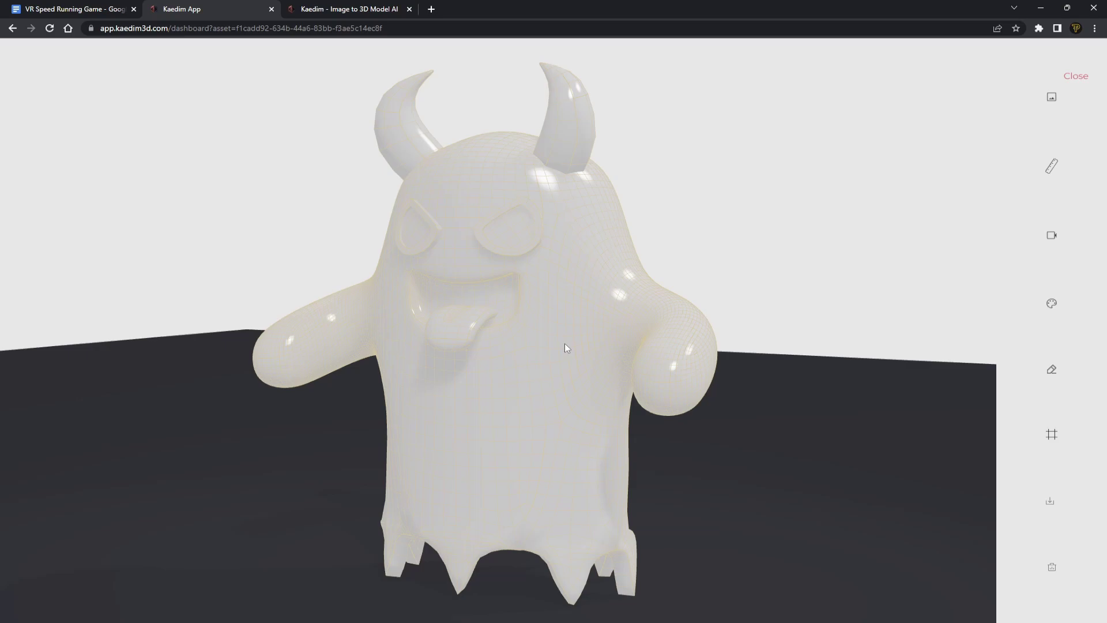
# Orbit the ghost, switch off the wireframe to show its colours, and start an edit request.
pyautogui.moveTo(565, 343); pyautogui.dragTo(588, 306)
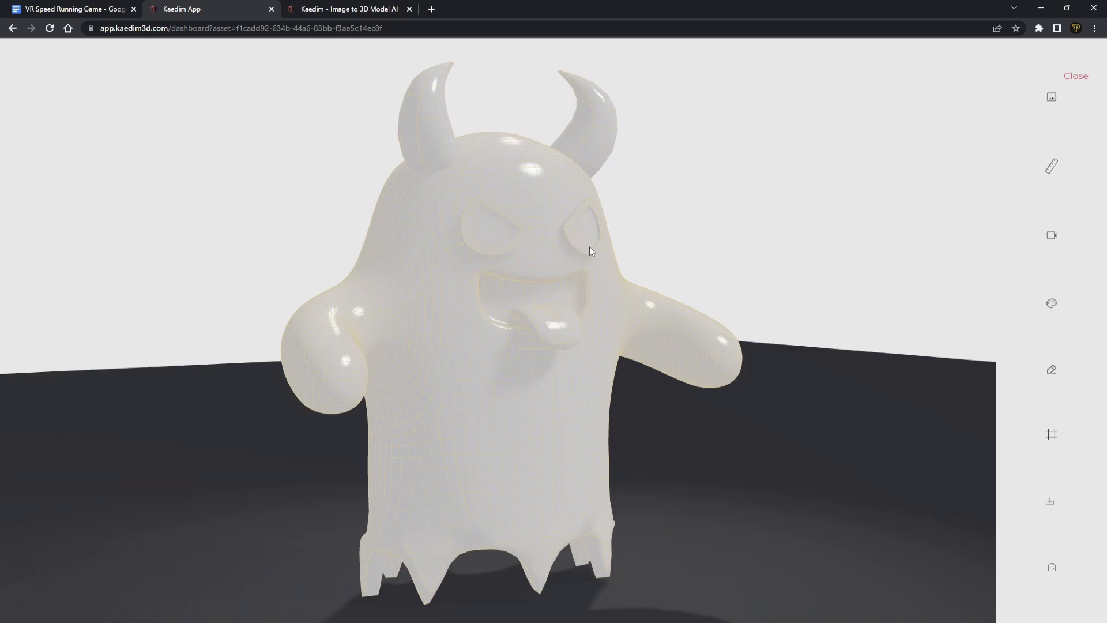
pyautogui.moveTo(531, 284); pyautogui.dragTo(773, 397)
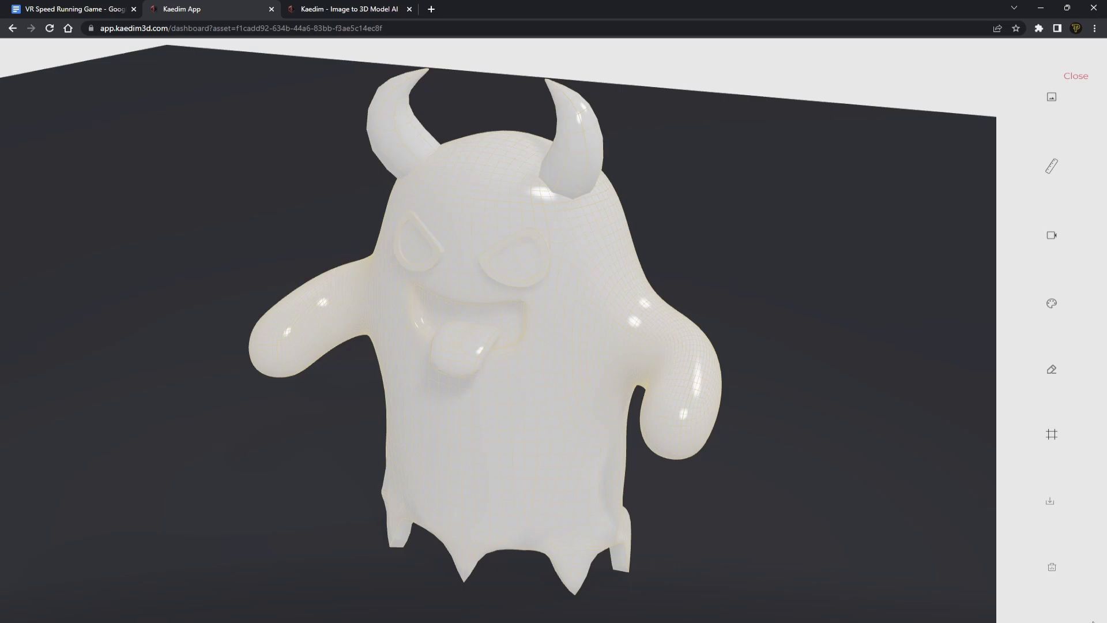
pyautogui.click(1052, 434)
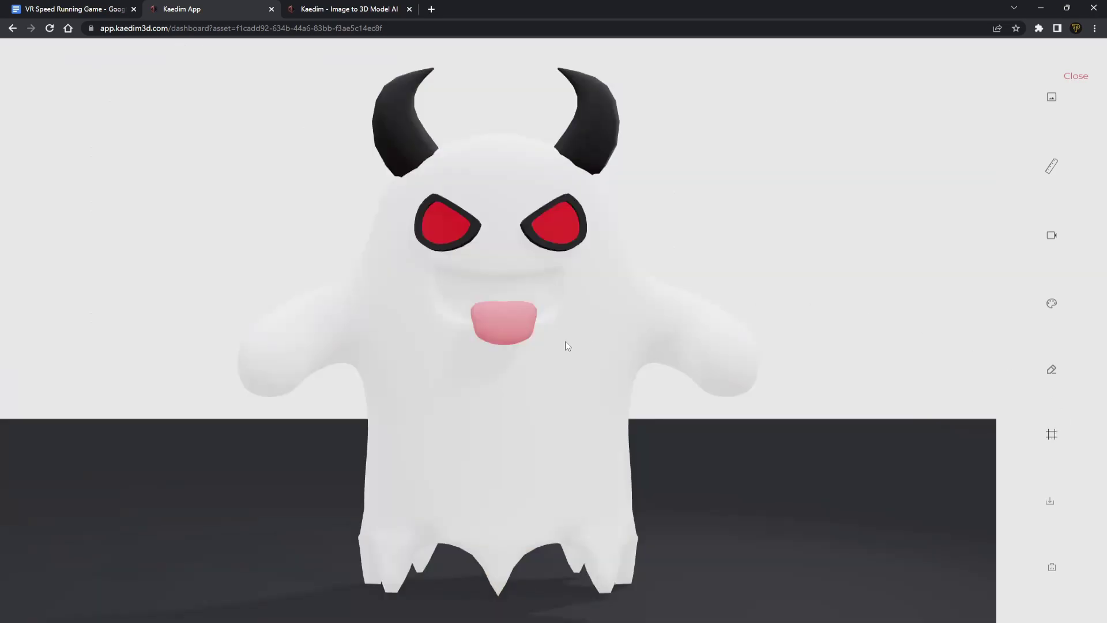
pyautogui.moveTo(565, 340); pyautogui.dragTo(676, 389)
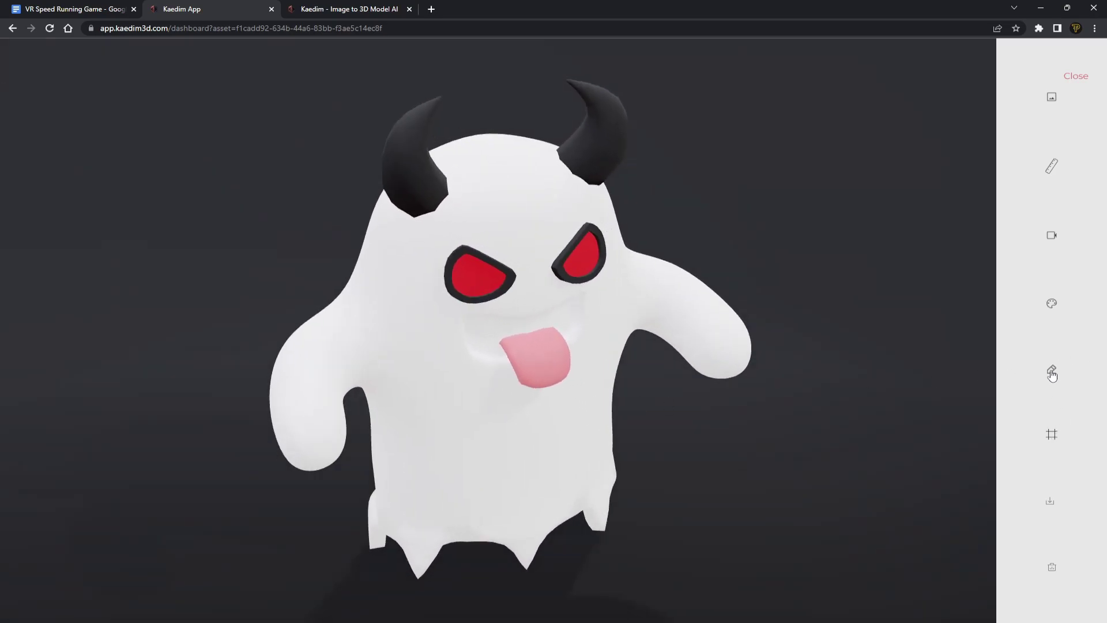
pyautogui.click(1053, 371)
# Enter 'Make the horns bigger' as the edit, then delete it and close the request unsent.
pyautogui.click(542, 299)
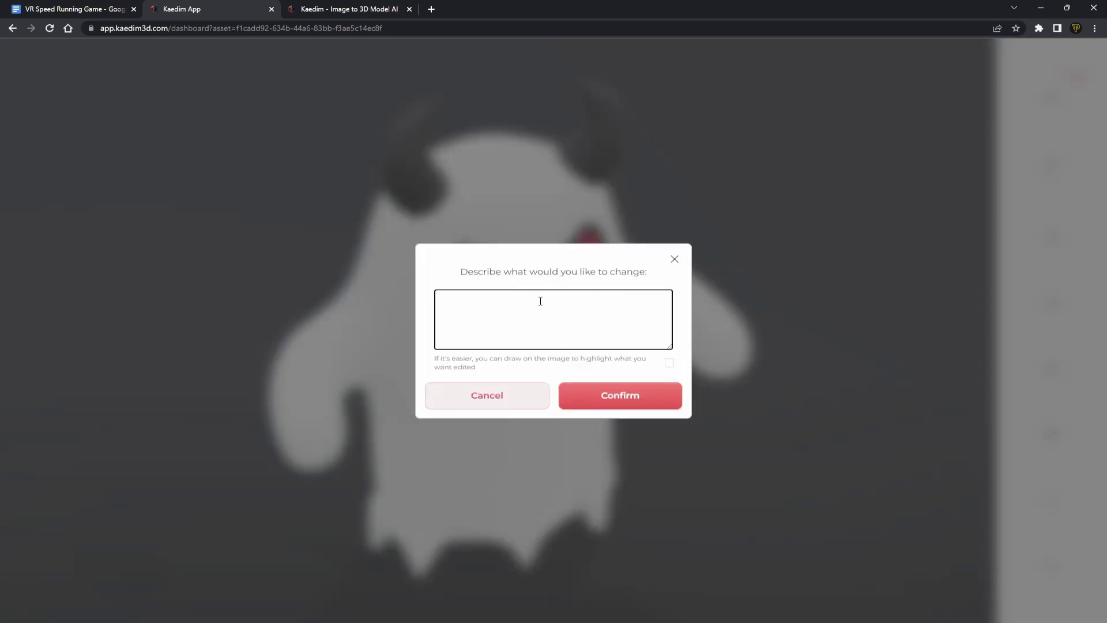
pyautogui.write('Make the horns bigger')
pyautogui.hotkey('ctrl', 'a')
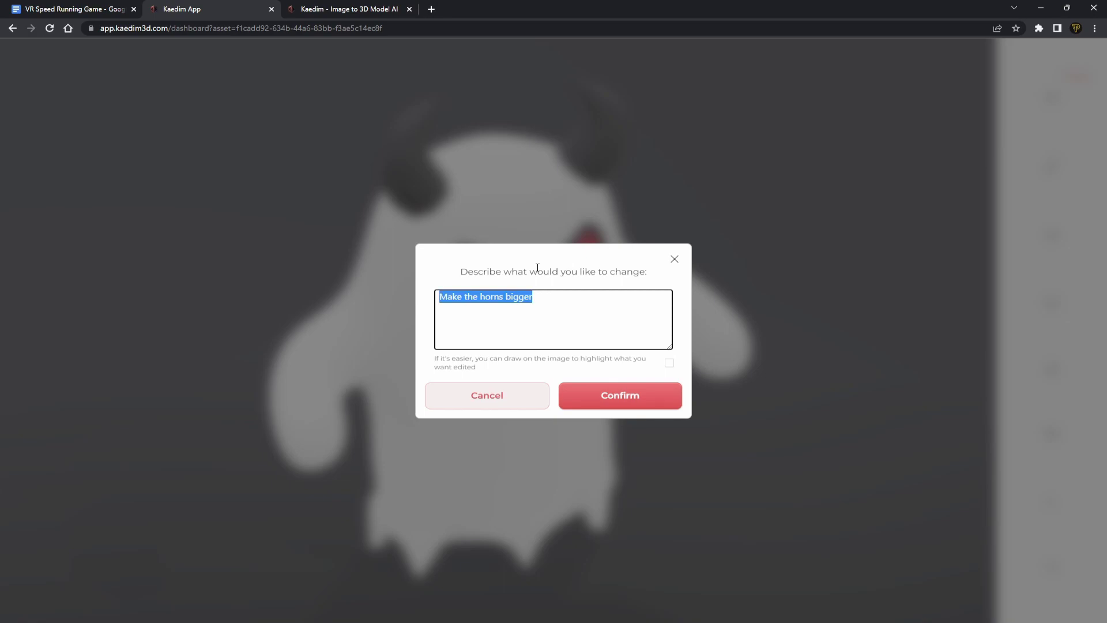
pyautogui.press('BackSpace')
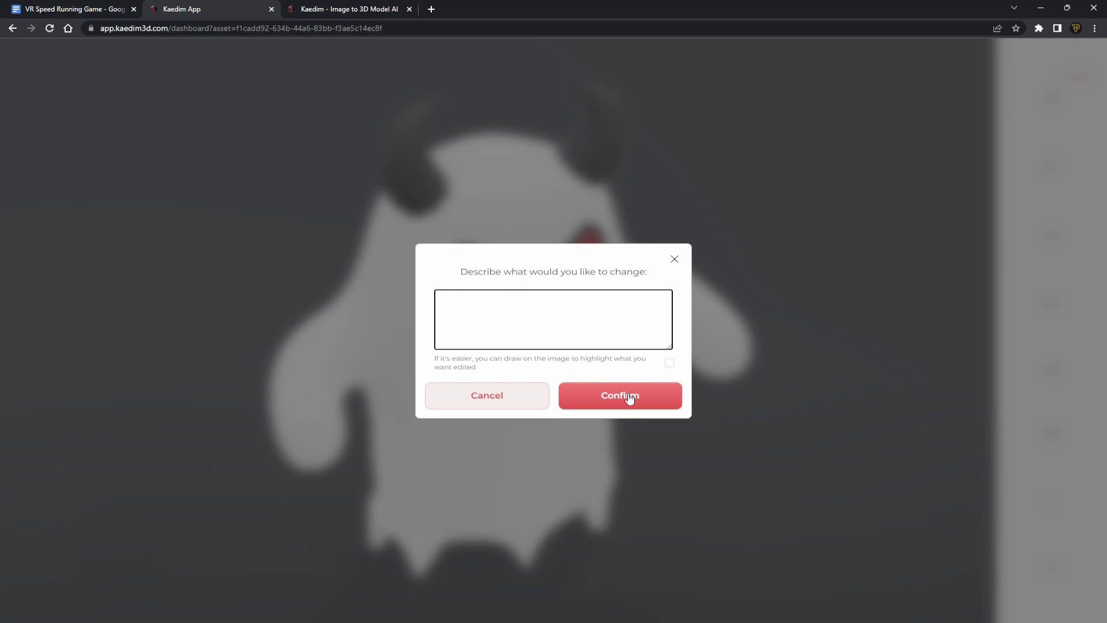
pyautogui.click(673, 259)
pyautogui.moveTo(546, 317); pyautogui.dragTo(1104, 480)
# Pick fbx as the download format, orbit the ghost, and return to the dashboard.
pyautogui.click(1050, 501)
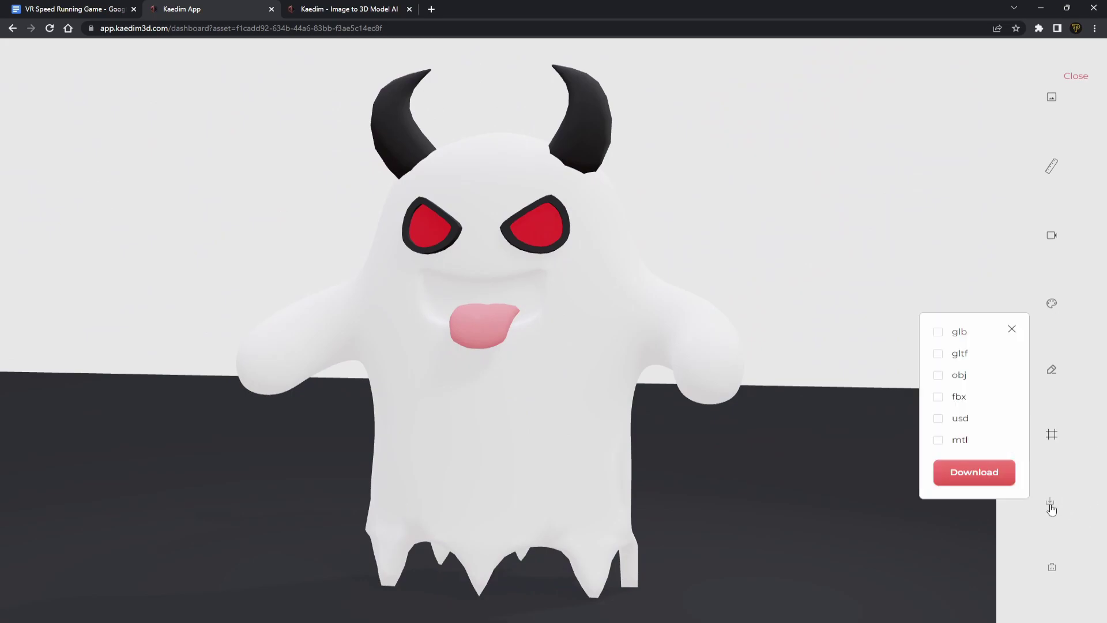
pyautogui.doubleClick(958, 398)
pyautogui.click(958, 397)
pyautogui.click(1011, 329)
pyautogui.moveTo(563, 341); pyautogui.dragTo(537, 337)
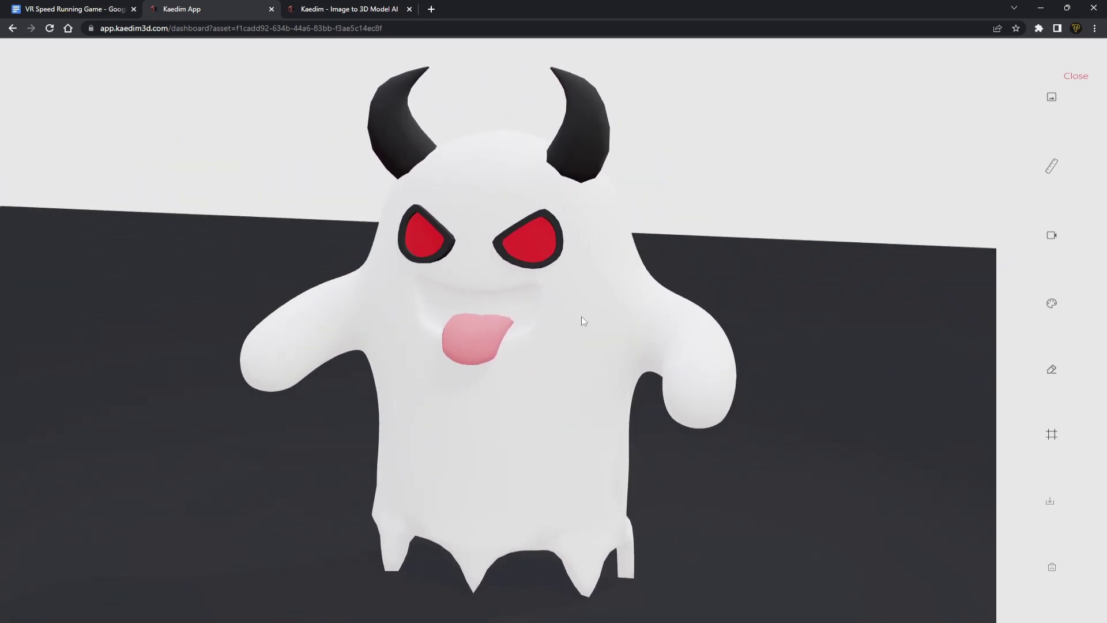
pyautogui.moveTo(611, 390); pyautogui.dragTo(638, 366)
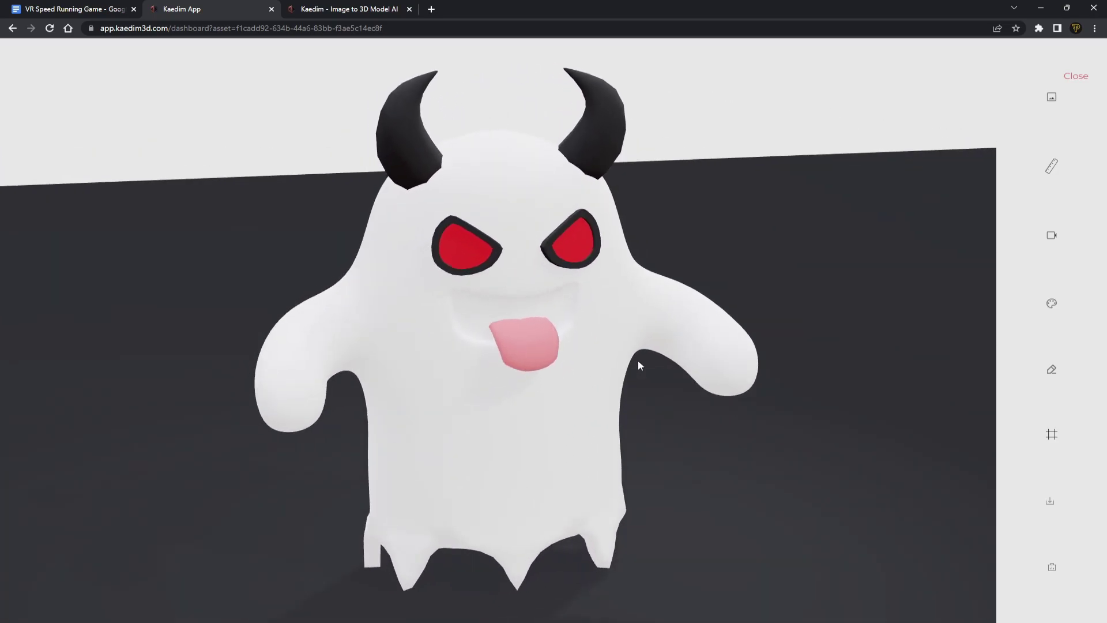
pyautogui.click(1074, 77)
# Close the Ghost details and open the Key asset in the full-screen viewer.
pyautogui.click(678, 171)
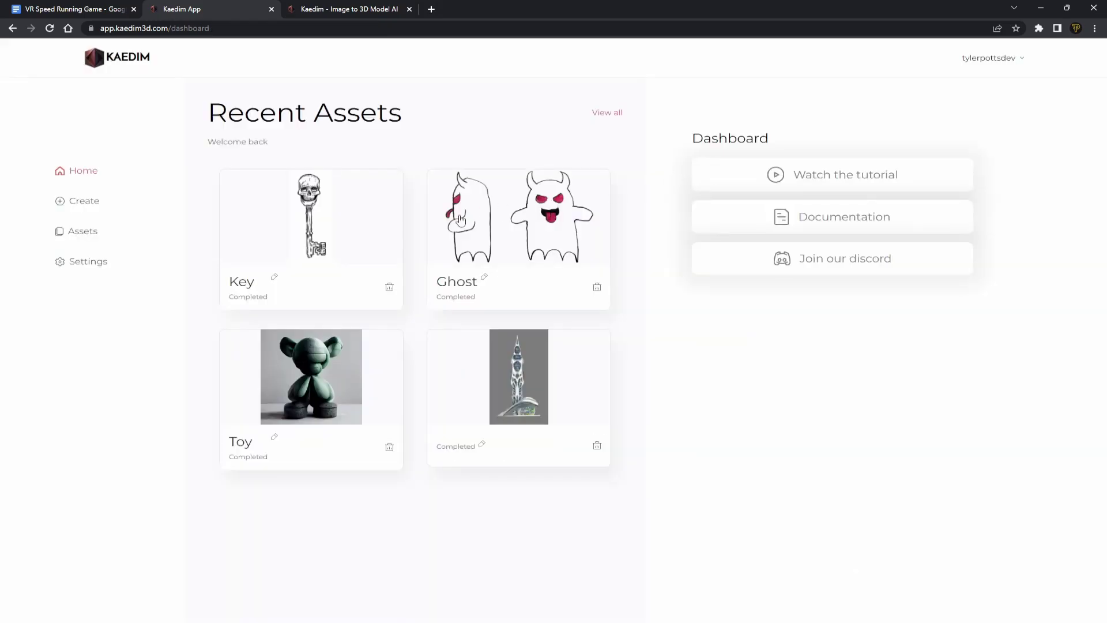
pyautogui.click(374, 237)
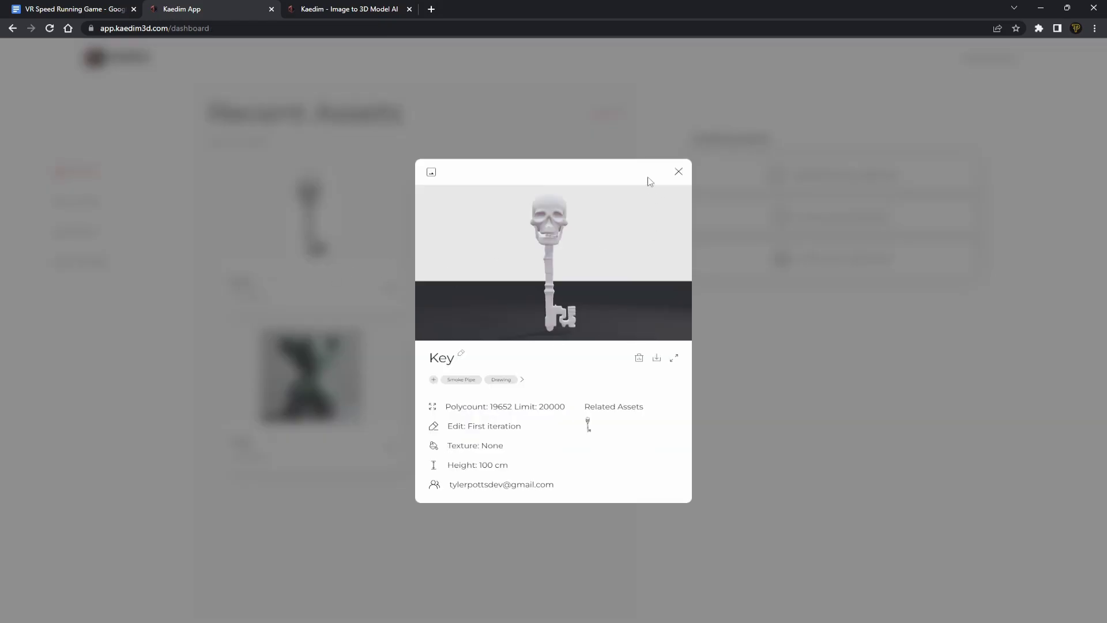
pyautogui.click(678, 171)
pyautogui.click(300, 216)
pyautogui.click(674, 358)
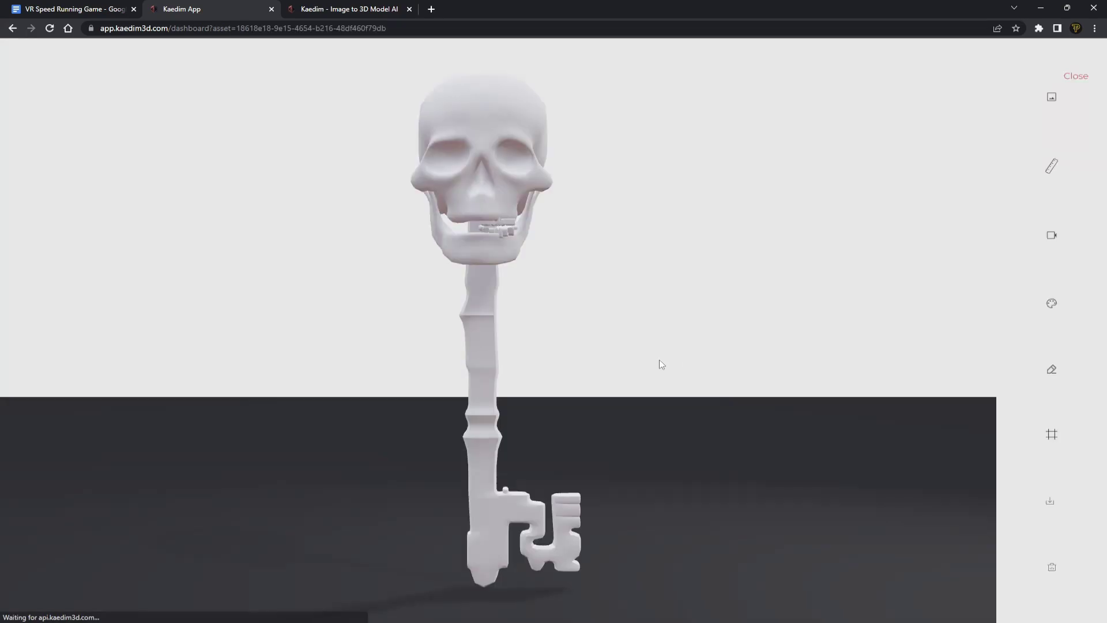
# Orbit the skull key to inspect it from both sides.
pyautogui.moveTo(574, 310); pyautogui.dragTo(526, 522)
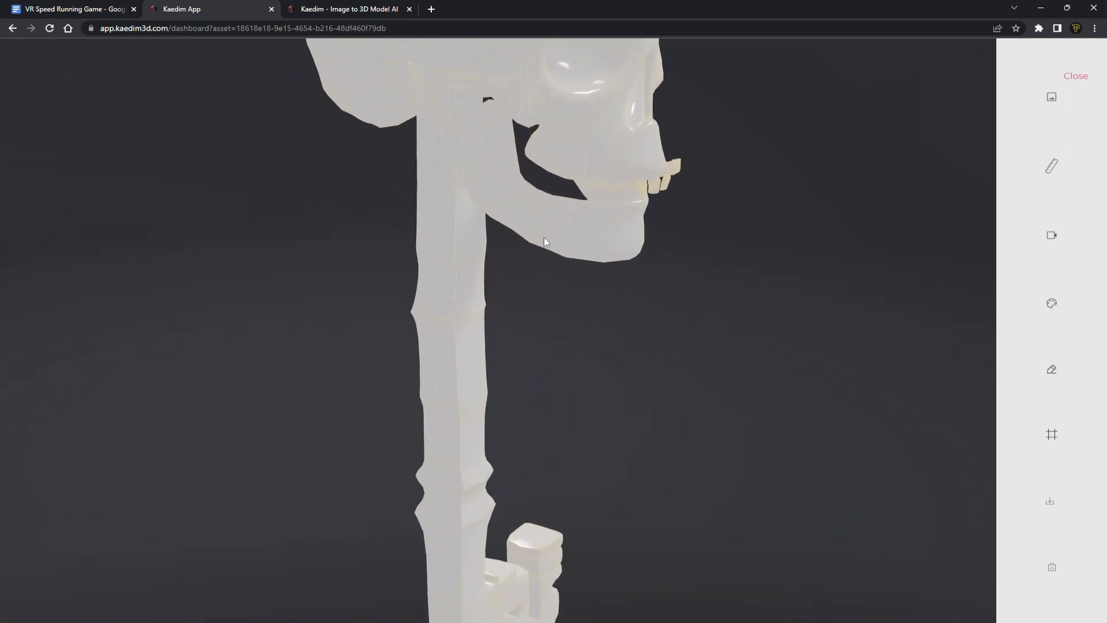
pyautogui.moveTo(544, 239); pyautogui.dragTo(436, 232)
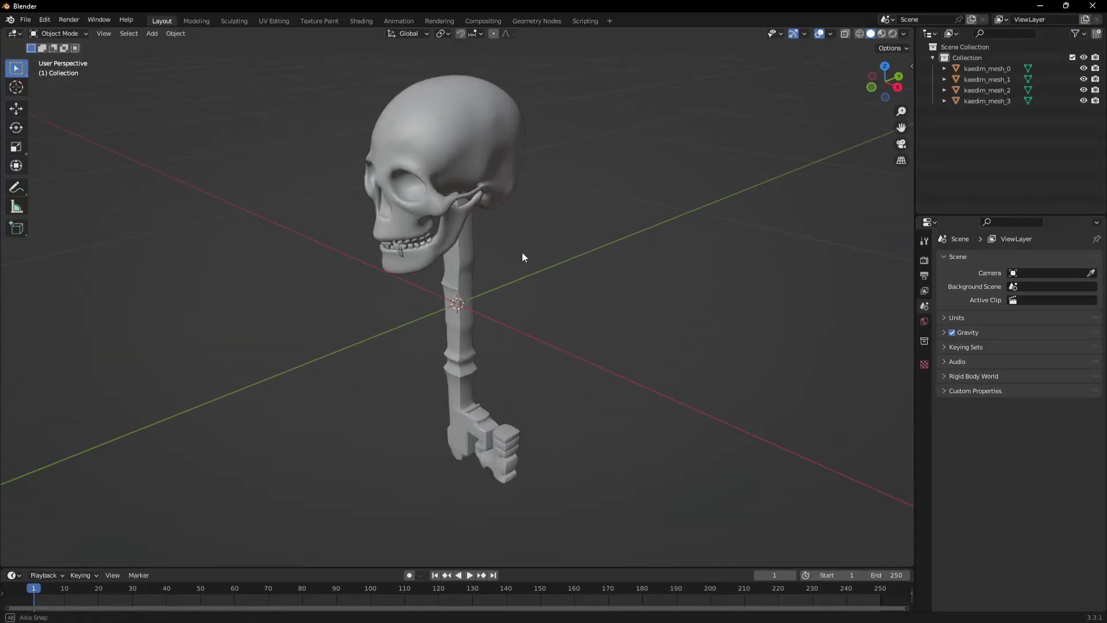
pyautogui.moveTo(521, 254); pyautogui.dragTo(553, 226, button='middle')
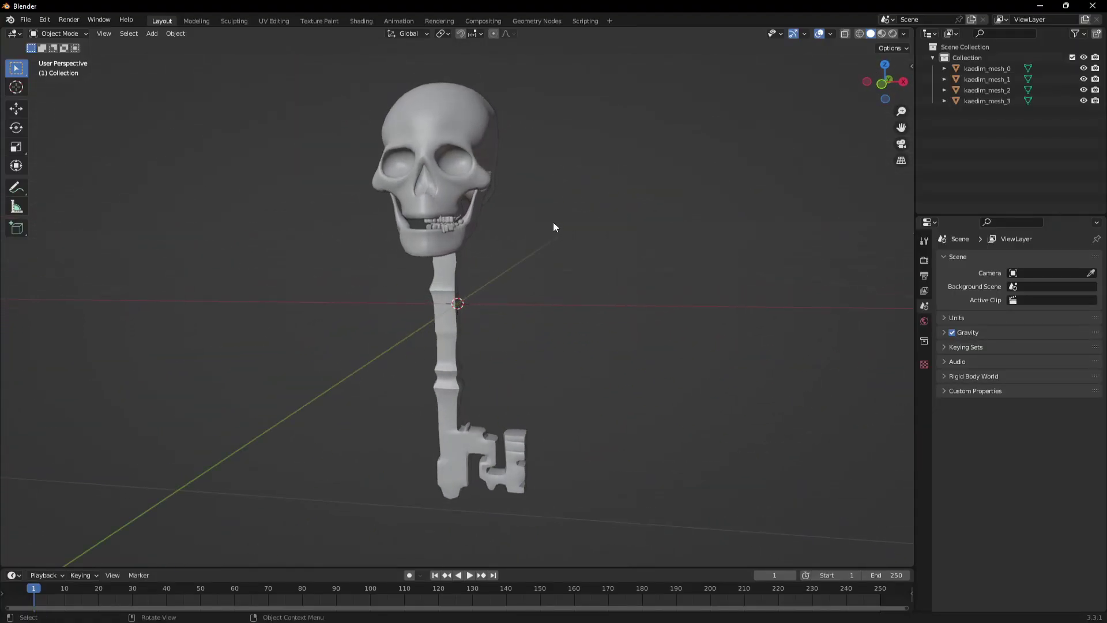
# Select each of kaedim_mesh_0 to kaedim_mesh_3 in turn, ending on the teeth mesh, and expand it.
pyautogui.click(987, 91)
pyautogui.click(988, 81)
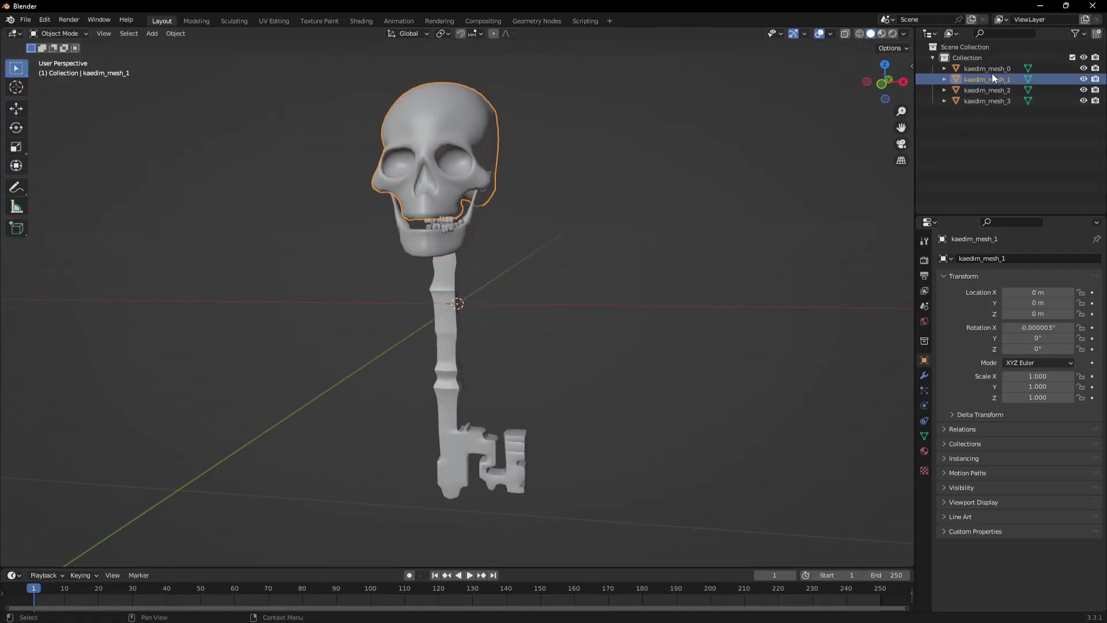
pyautogui.click(991, 99)
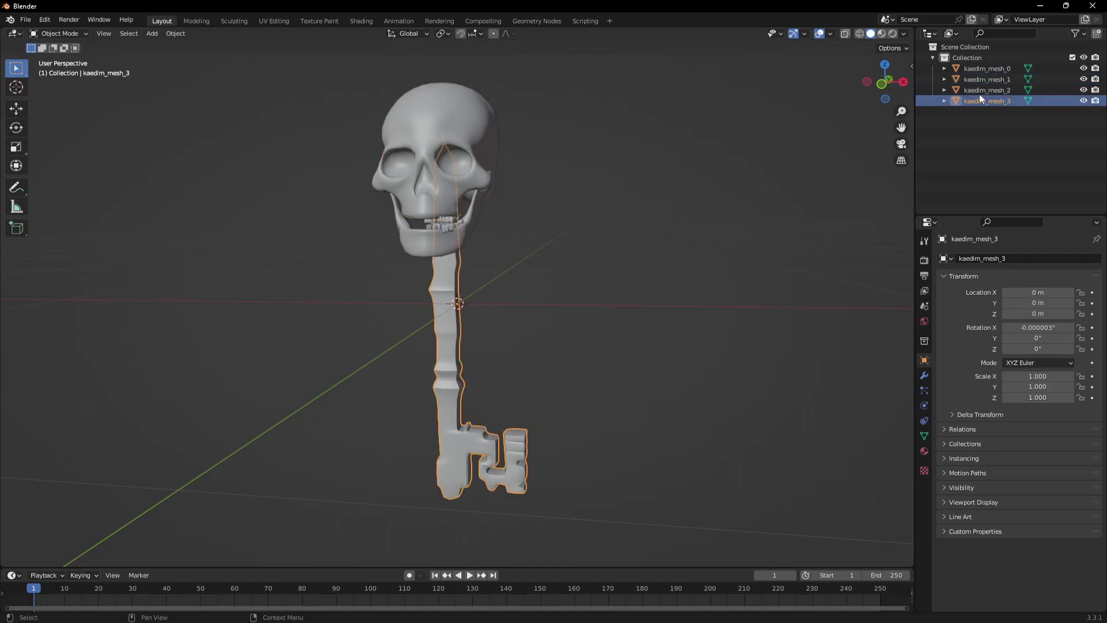
pyautogui.click(980, 69)
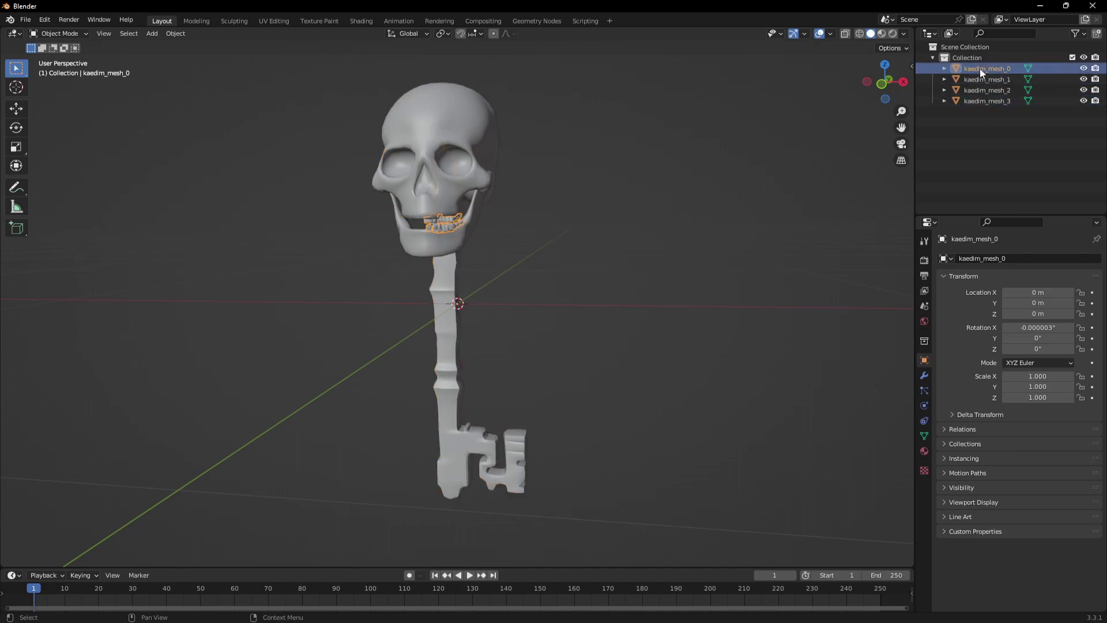
pyautogui.click(945, 68)
# Enter Edit Mode on the teeth mesh kaedim_mesh_0 and deselect all its vertices.
pyautogui.scroll(4, 494, 215)
pyautogui.scroll(-2, 309, 192)
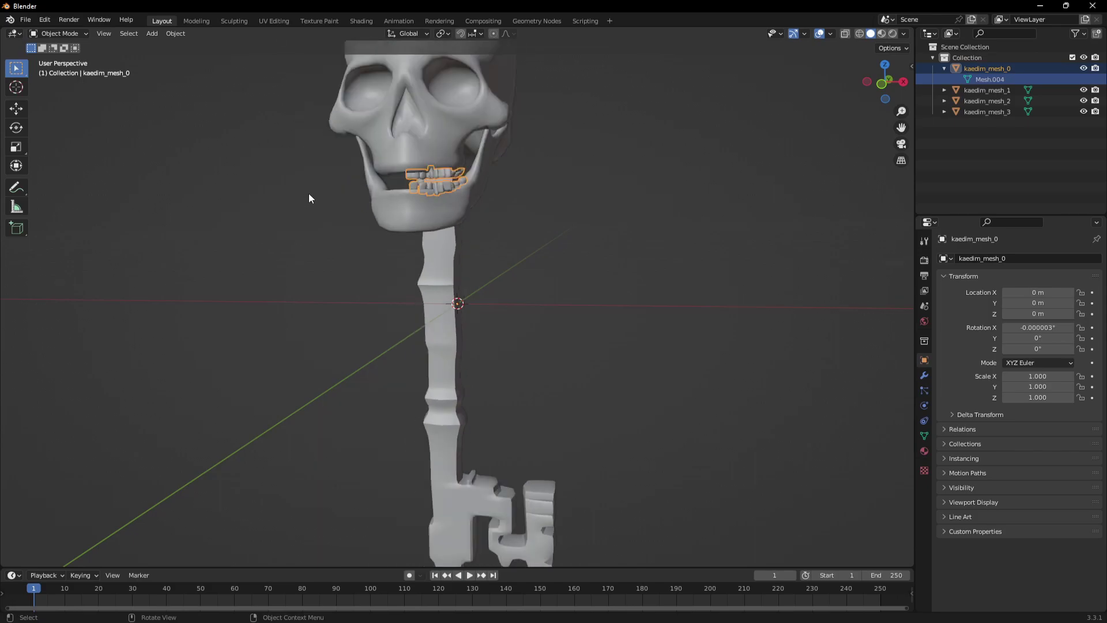
pyautogui.moveTo(309, 193); pyautogui.dragTo(389, 175, button='middle')
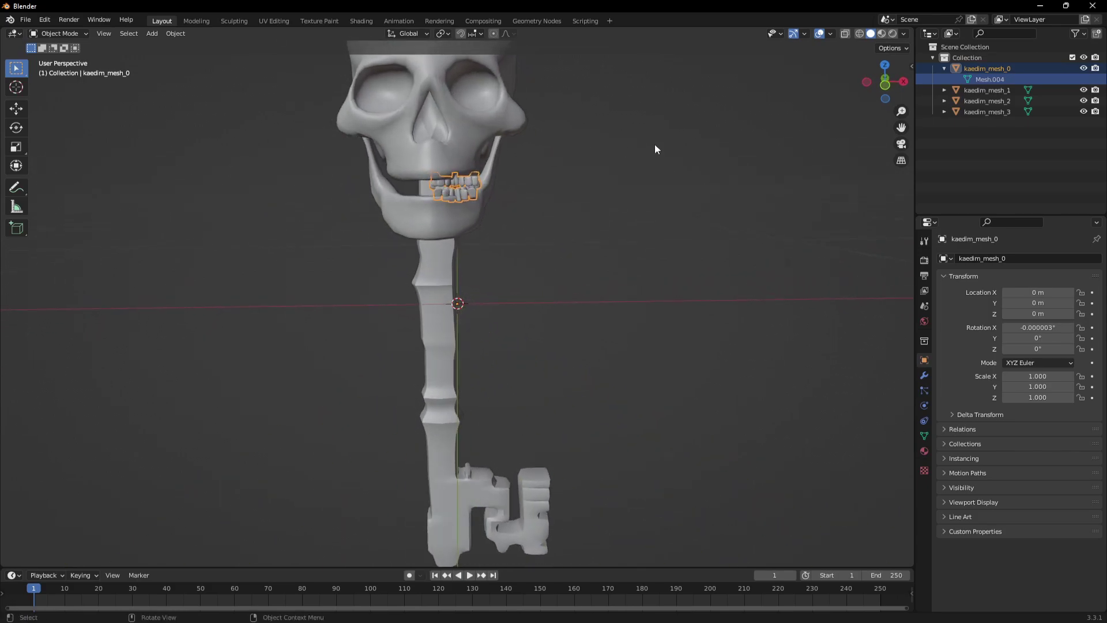
pyautogui.press('Tab')
pyautogui.scroll(5, 491, 183)
pyautogui.moveTo(455, 162); pyautogui.dragTo(474, 116, button='middle')
pyautogui.hotkey('alt', 'a')
pyautogui.scroll(-4, 470, 169)
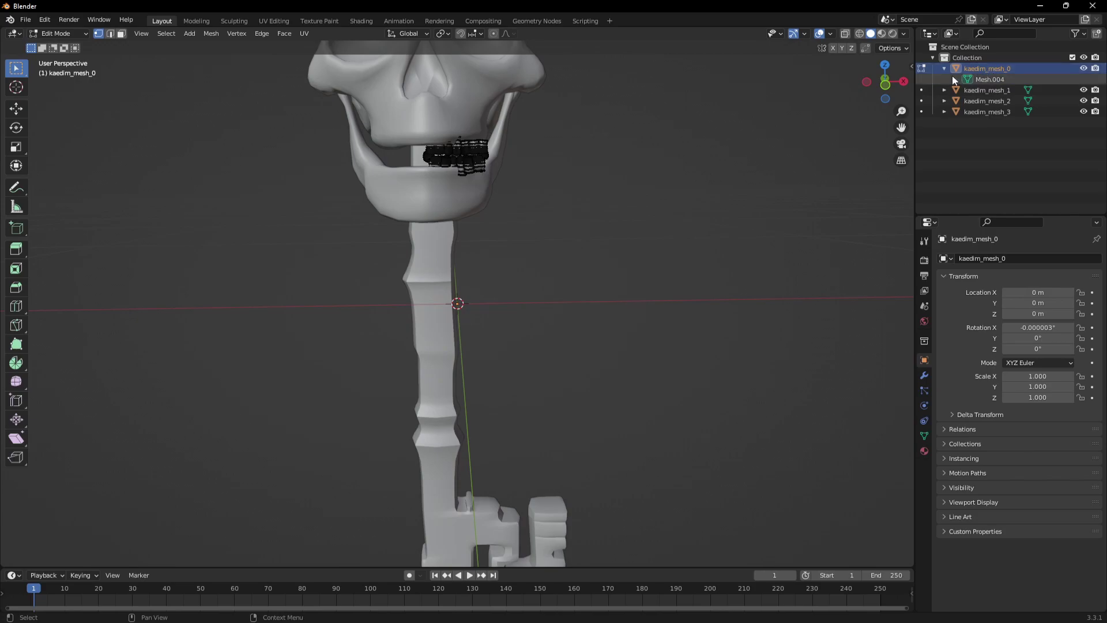
# Collapse kaedim_mesh_0 in the outliner and frame the skull's jaw and teeth from the front.
pyautogui.click(944, 68)
pyautogui.moveTo(438, 167); pyautogui.dragTo(448, 163, button='middle')
pyautogui.scroll(-5, 460, 109)
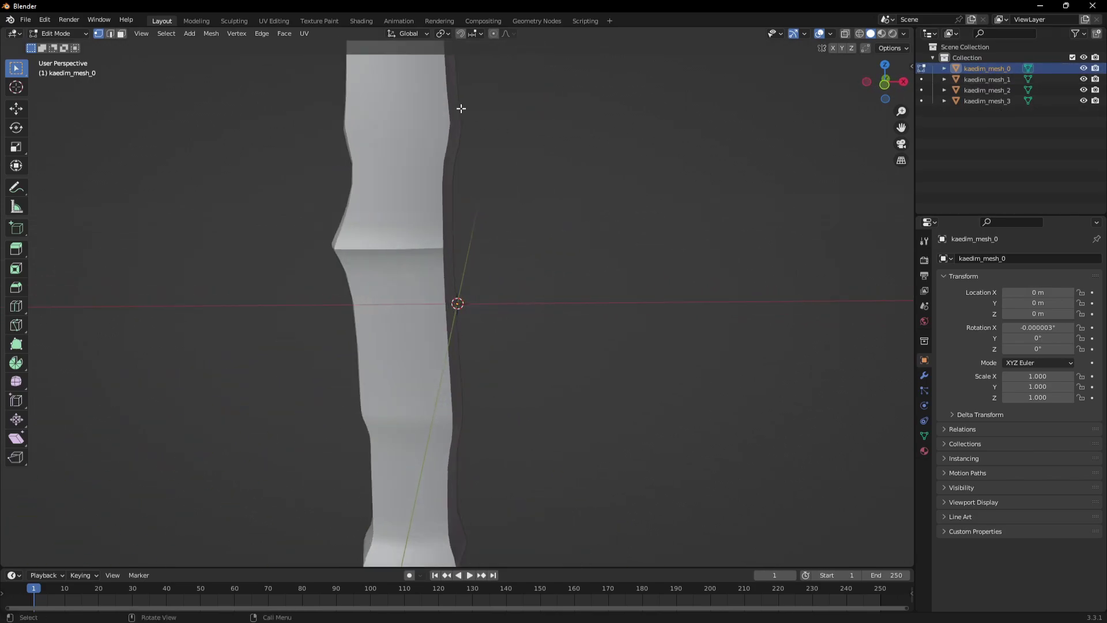
pyautogui.moveTo(459, 109); pyautogui.dragTo(465, 143, button='middle')
pyautogui.scroll(6, 465, 143)
pyautogui.scroll(-4, 454, 232)
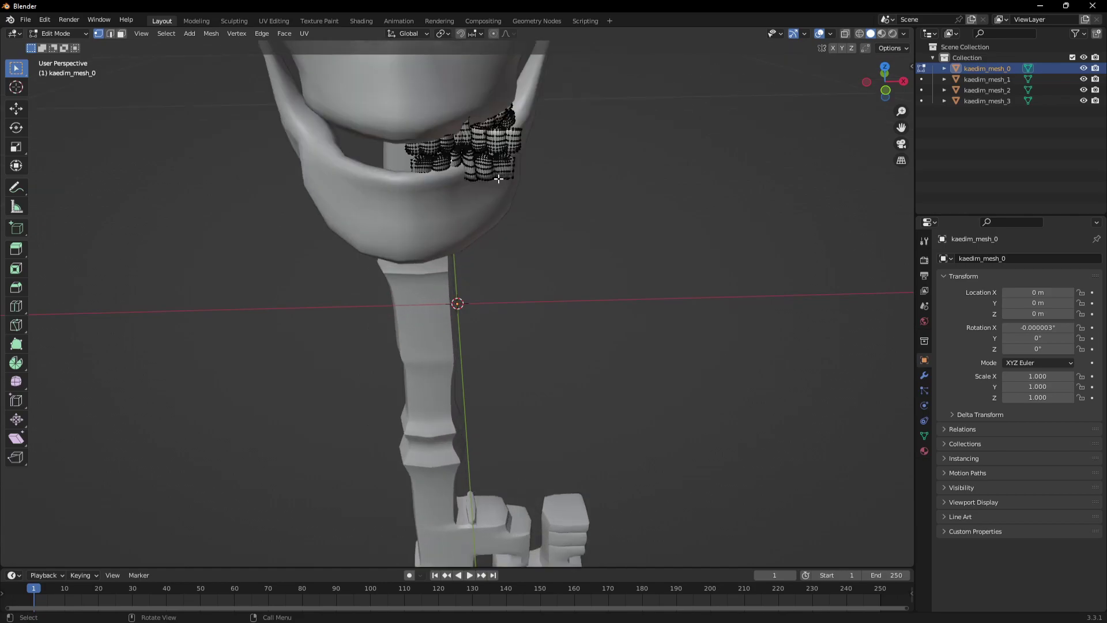
pyautogui.scroll(-4, 395, 181)
pyautogui.scroll(5, 383, 181)
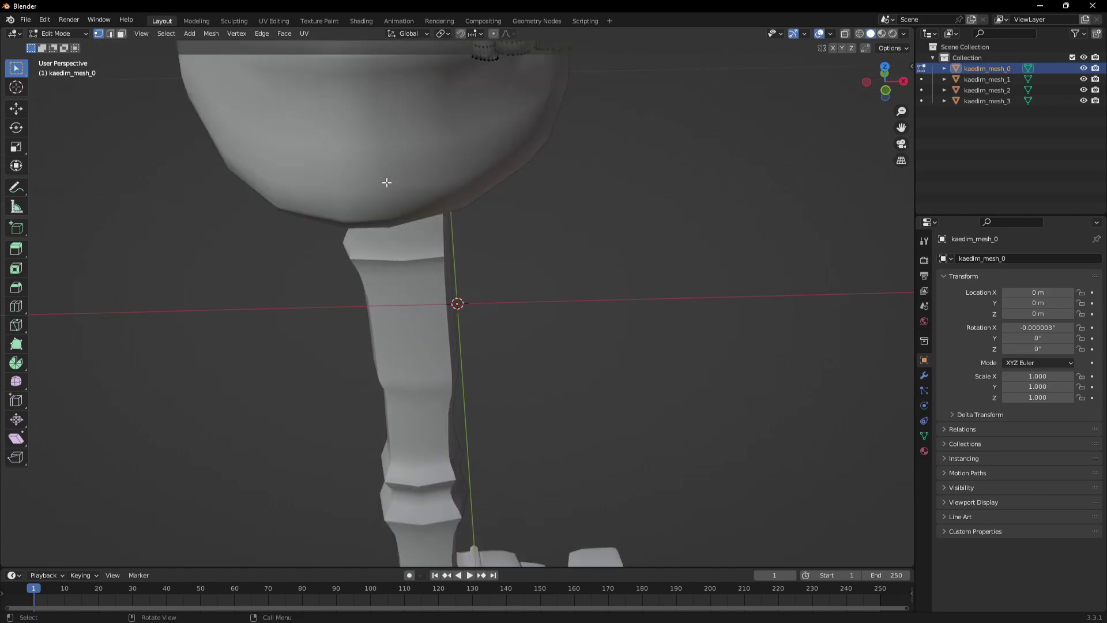
pyautogui.moveTo(383, 181); pyautogui.dragTo(392, 179, button='middle')
pyautogui.scroll(-3, 392, 179)
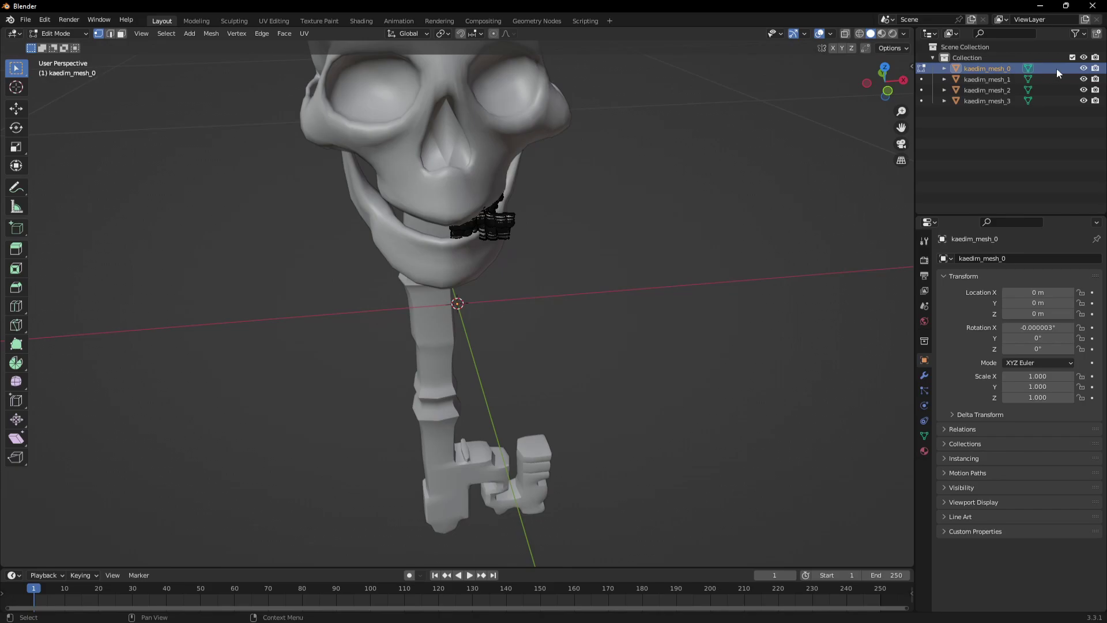
pyautogui.moveTo(554, 190); pyautogui.dragTo(517, 267, button='middle')
pyautogui.scroll(3, 517, 266)
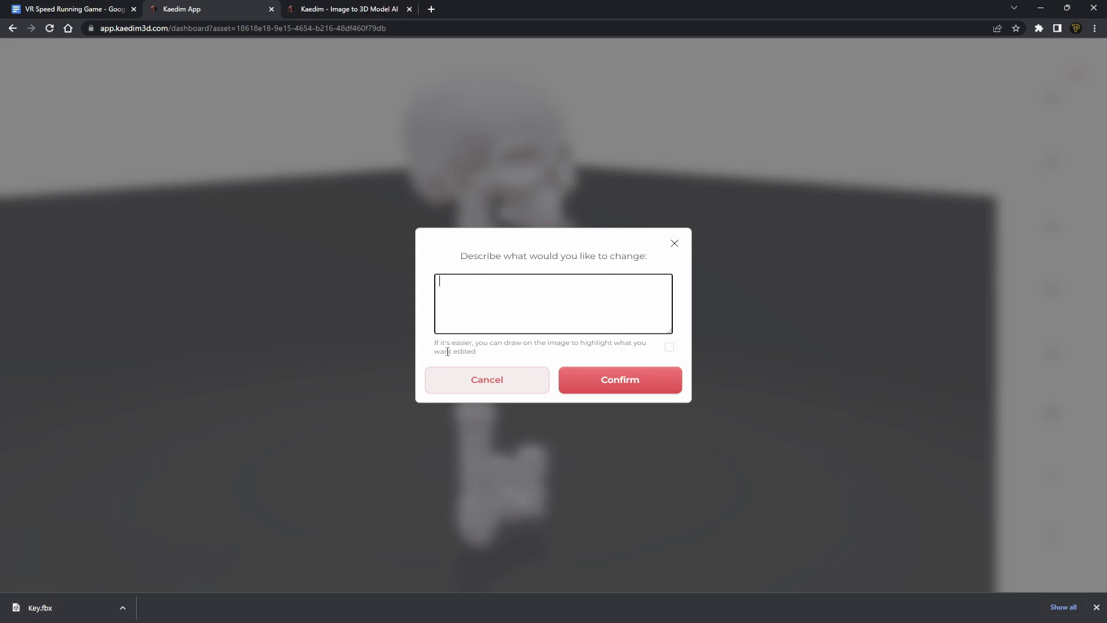
# Submit the Key edit 'The teeth need to be aligned to the mouth', compare the previous iteration, then close the details.
pyautogui.write('The teeth need to be aligned to the mouth')
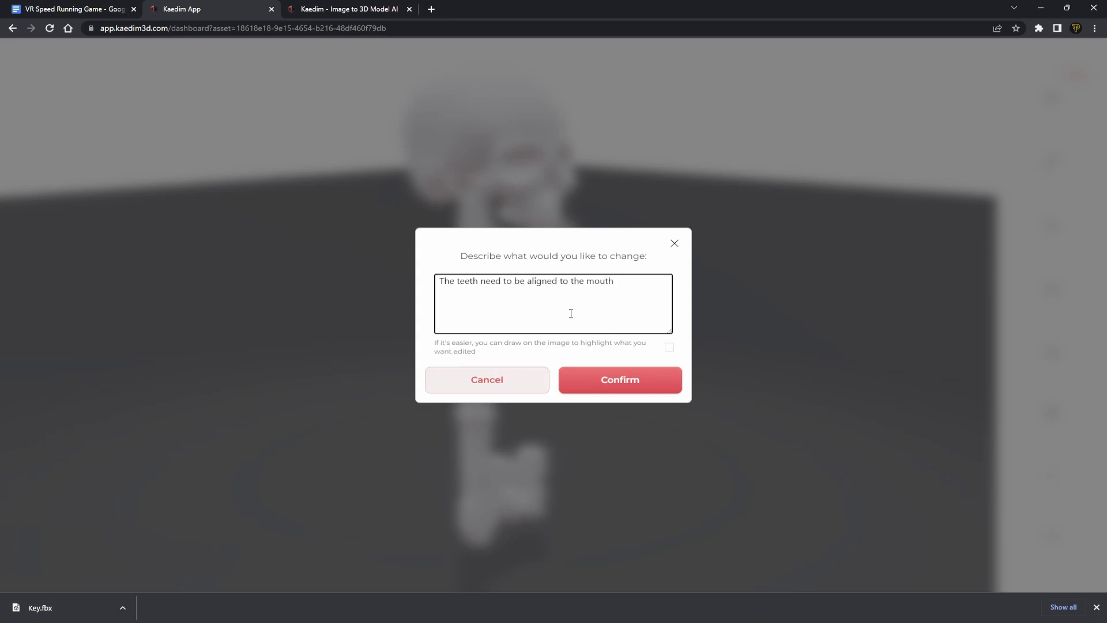
pyautogui.click(660, 387)
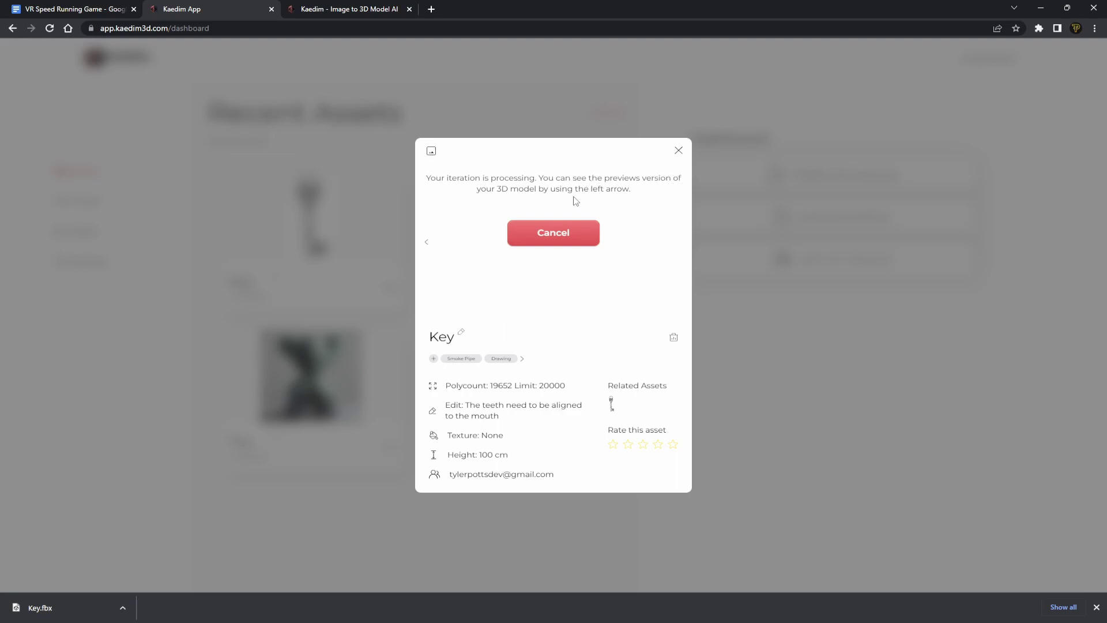
pyautogui.click(426, 244)
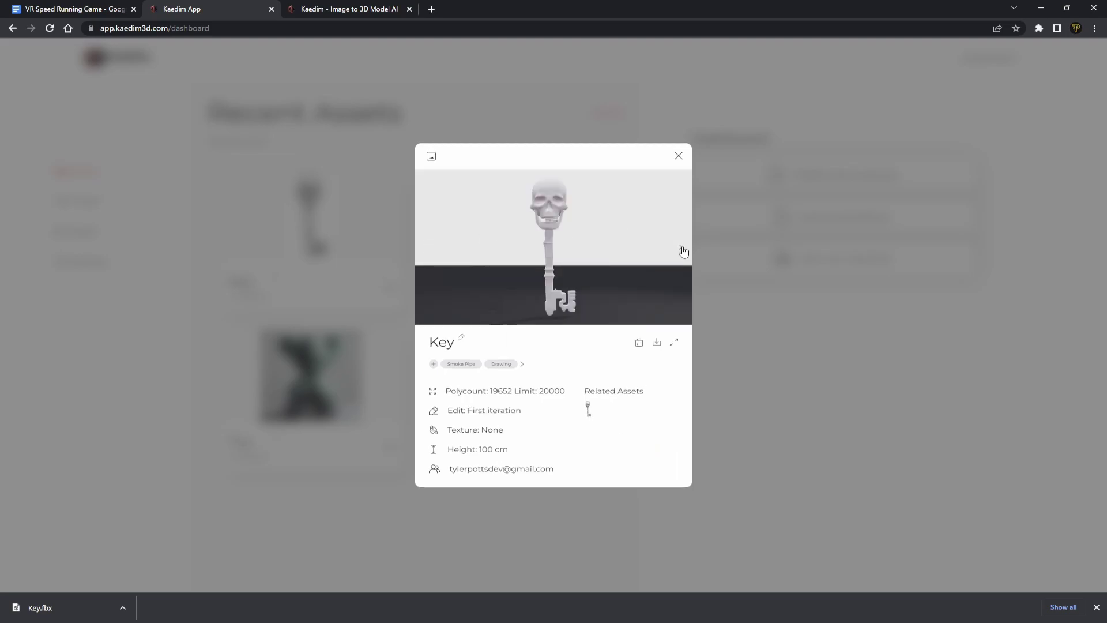
pyautogui.click(682, 248)
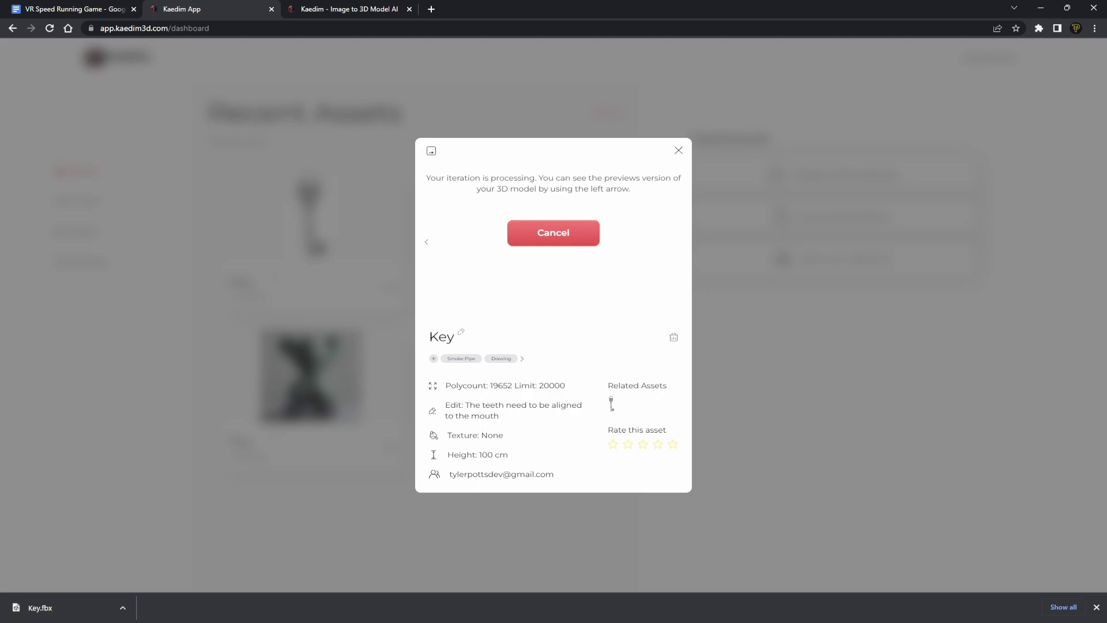
pyautogui.press('Escape')
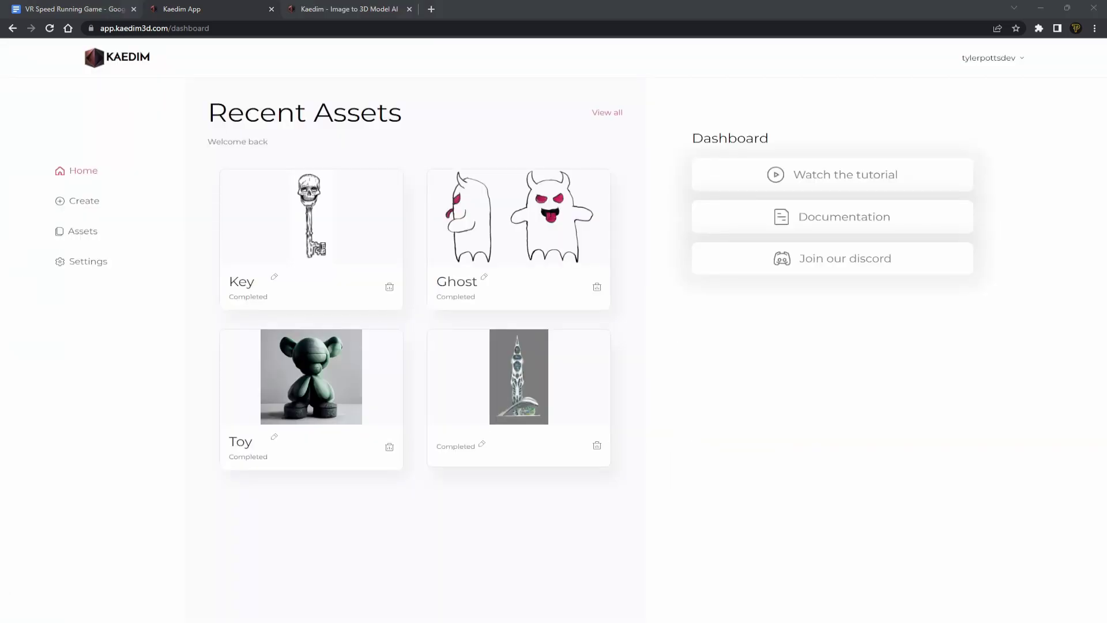
pyautogui.hotkey('alt', 'Tab')
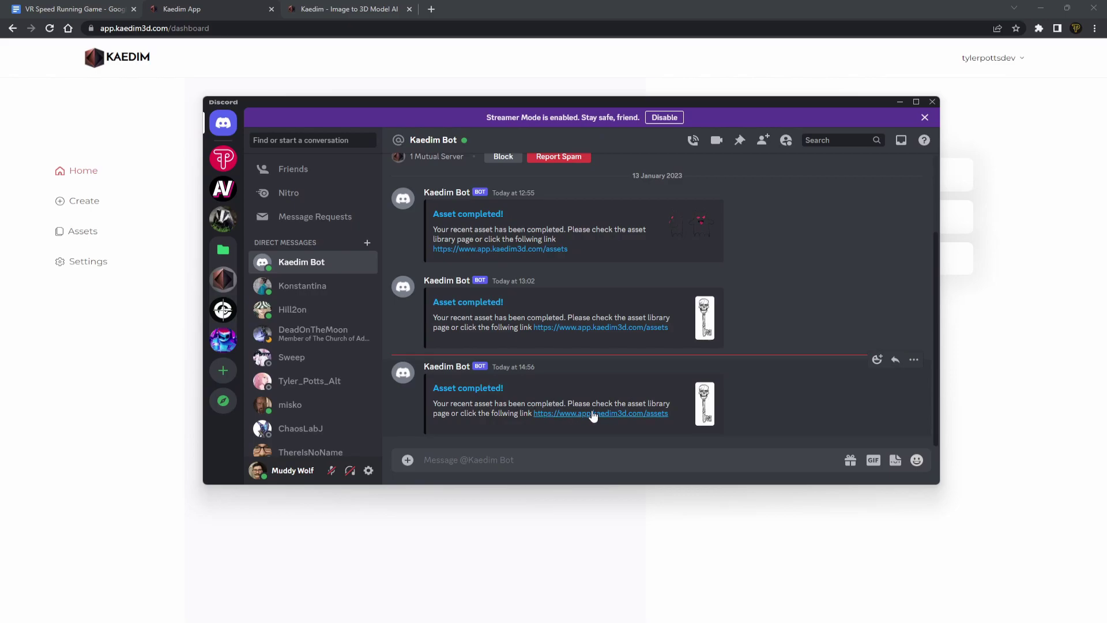
pyautogui.scroll(2, 527, 348)
pyautogui.scroll(-2, 527, 350)
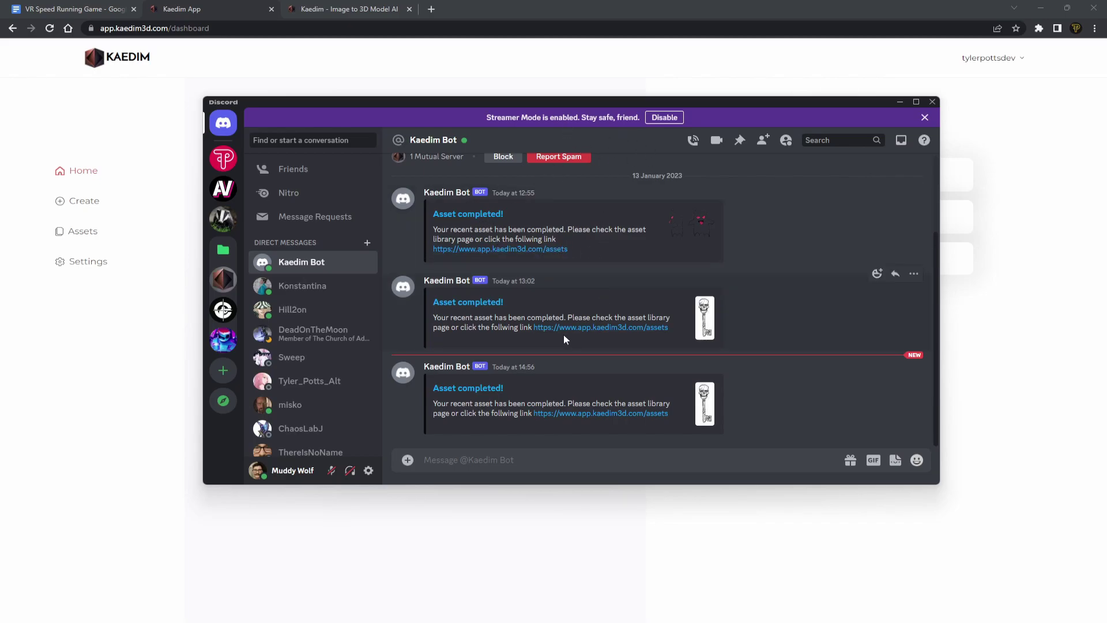
pyautogui.click(900, 103)
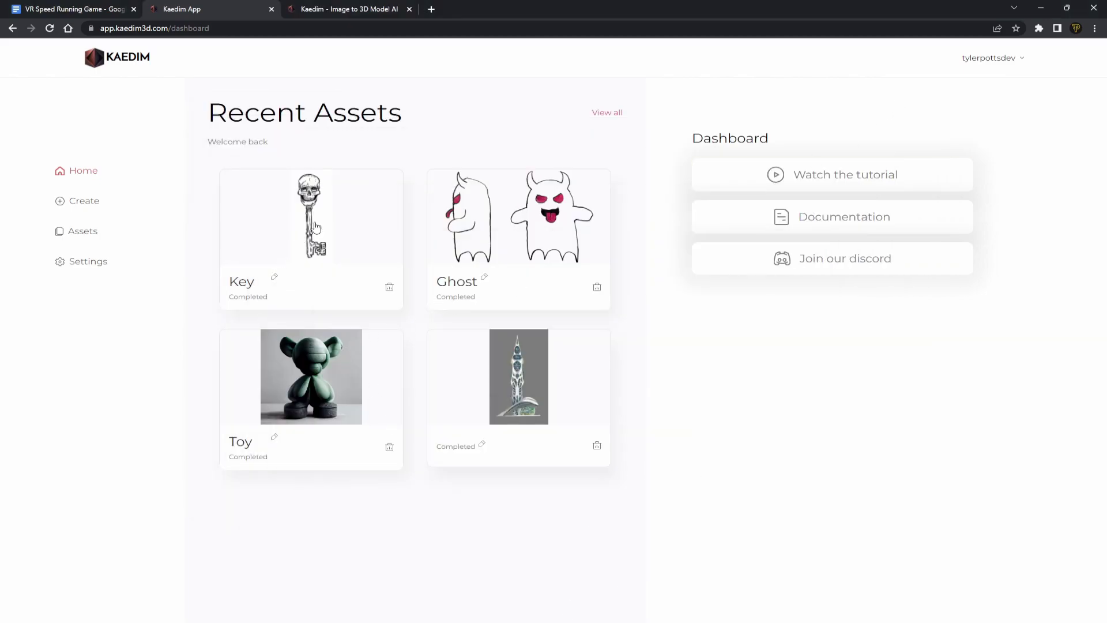
# Reload the Kaedim dashboard and open the updated Key in the full-page viewer.
pyautogui.click(304, 239)
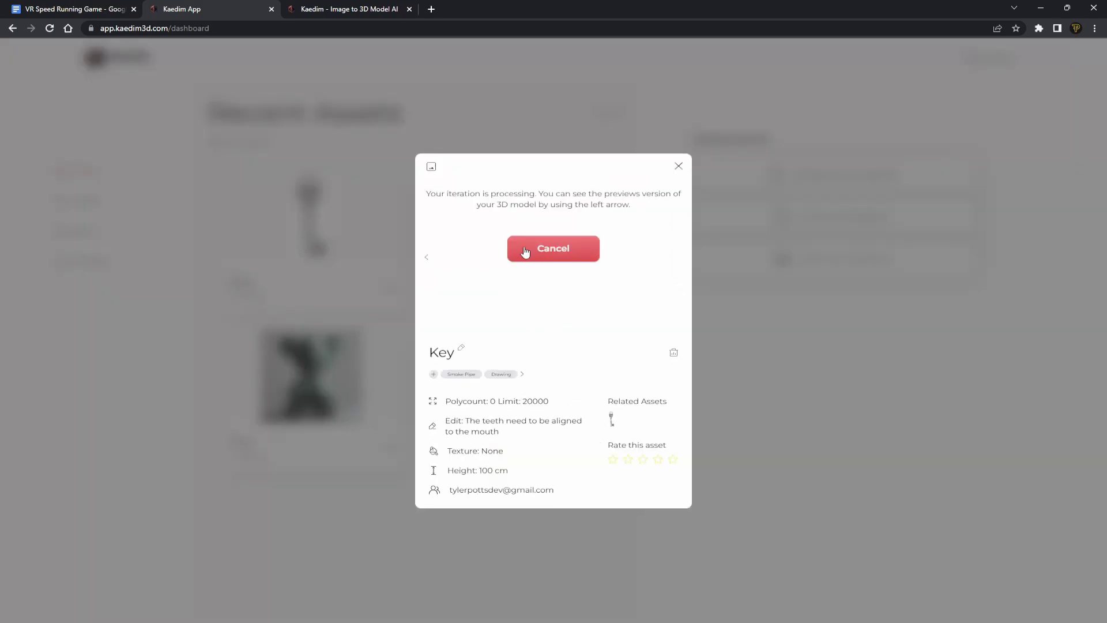
pyautogui.click(678, 166)
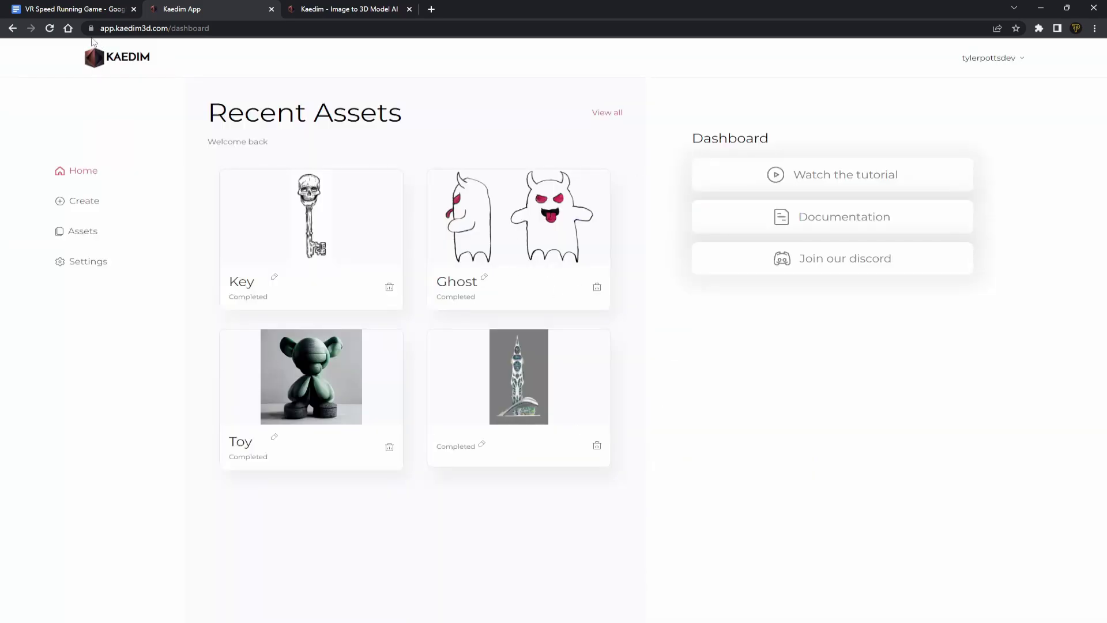
pyautogui.click(50, 28)
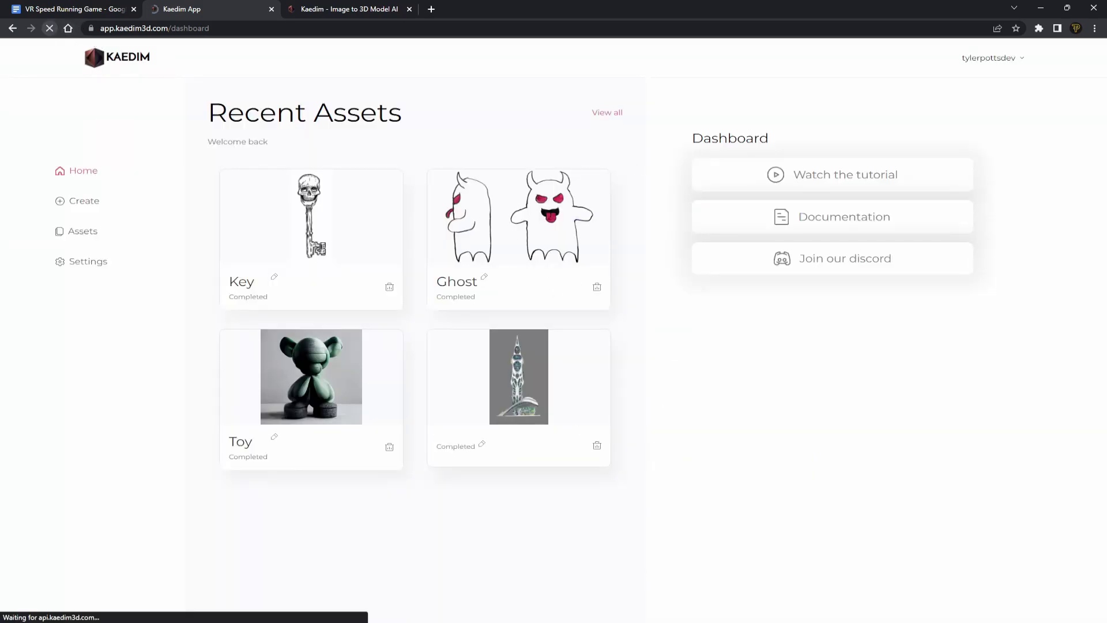
pyautogui.click(375, 251)
pyautogui.moveTo(551, 258); pyautogui.dragTo(583, 265)
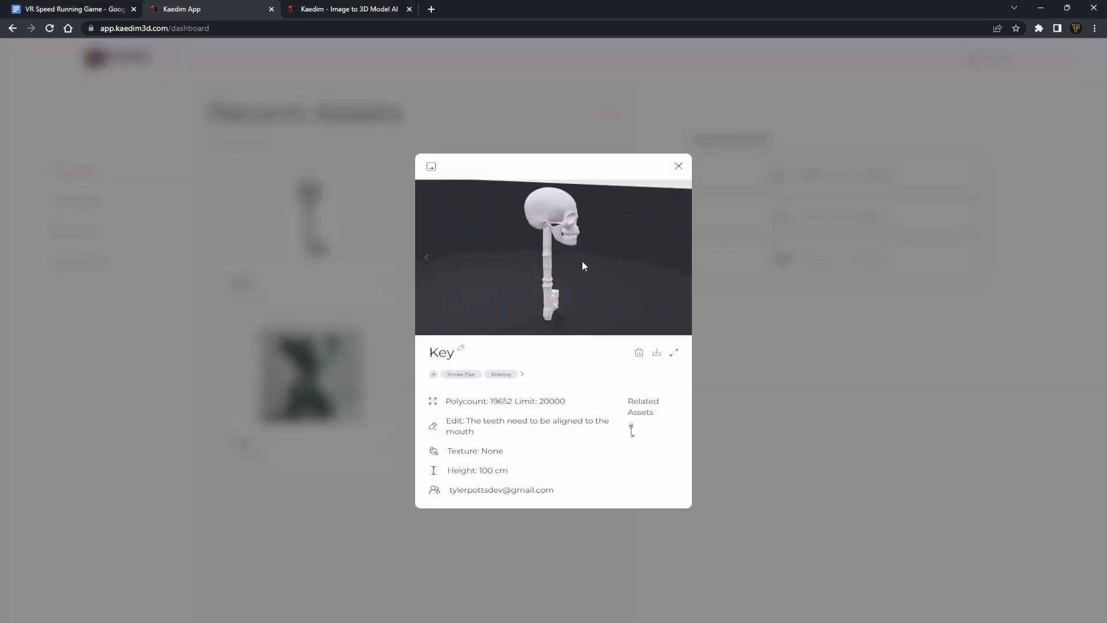
pyautogui.click(674, 353)
# Orbit and zoom around the revised Key to check the teeth now sit inside the mouth.
pyautogui.moveTo(544, 250); pyautogui.dragTo(504, 192)
pyautogui.scroll(3, 465, 216)
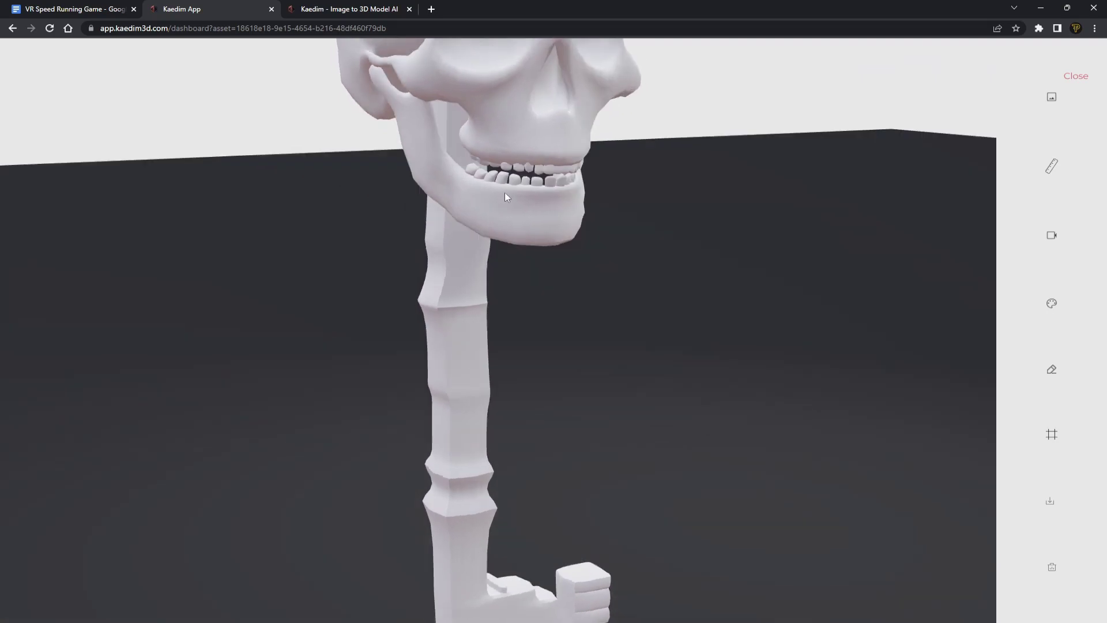
pyautogui.scroll(-5, 420, 279)
pyautogui.moveTo(420, 279); pyautogui.dragTo(598, 512)
pyautogui.moveTo(516, 378); pyautogui.dragTo(479, 294)
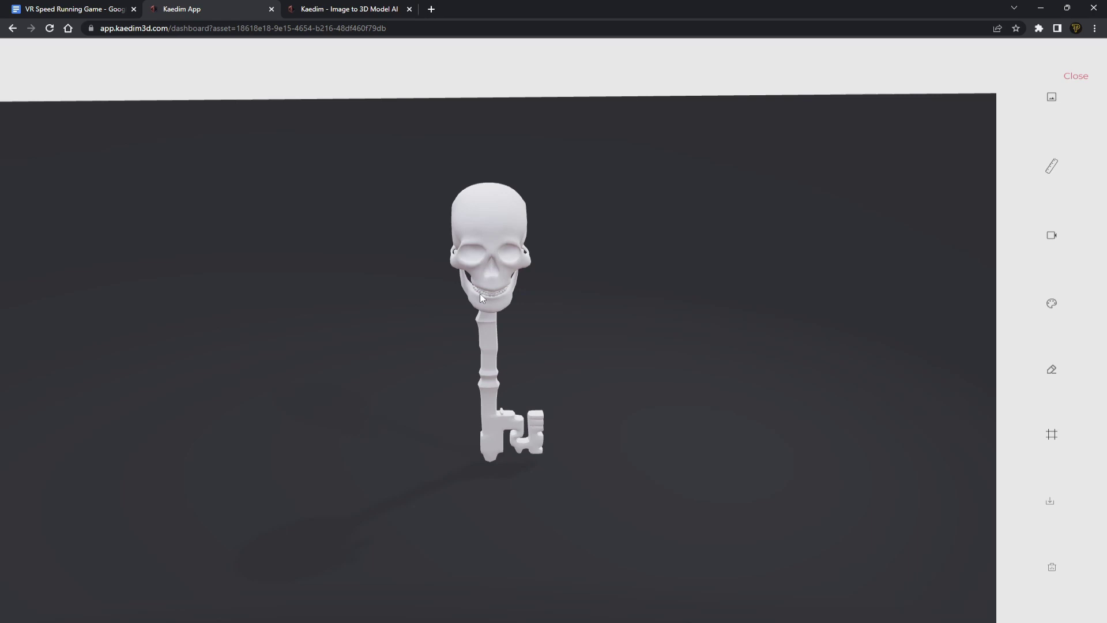
pyautogui.moveTo(465, 303); pyautogui.dragTo(451, 342)
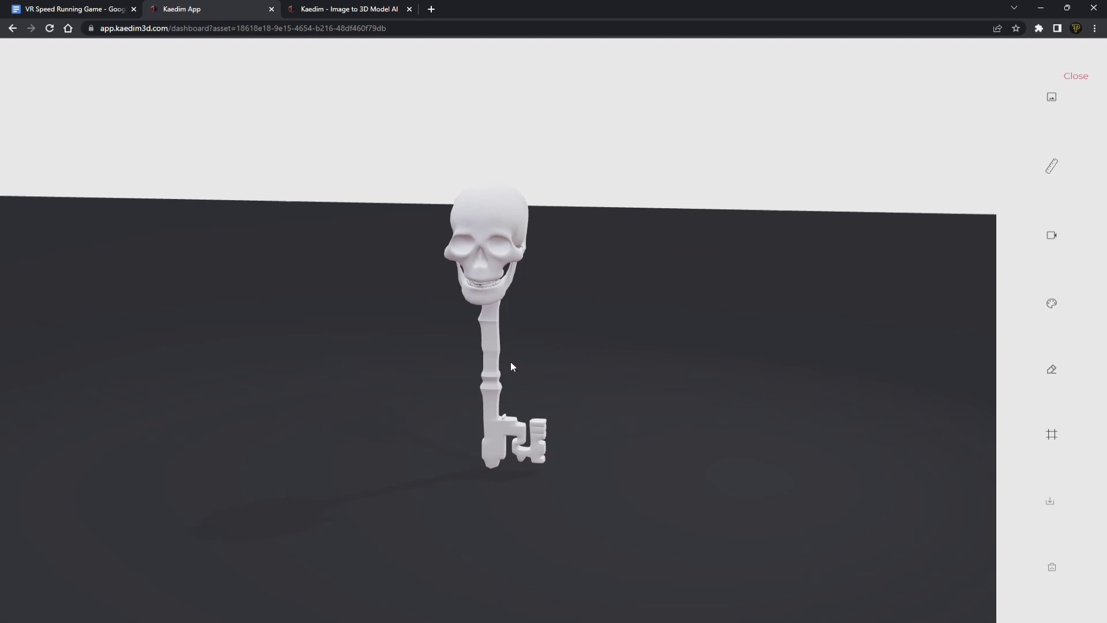
pyautogui.moveTo(510, 363); pyautogui.dragTo(518, 389)
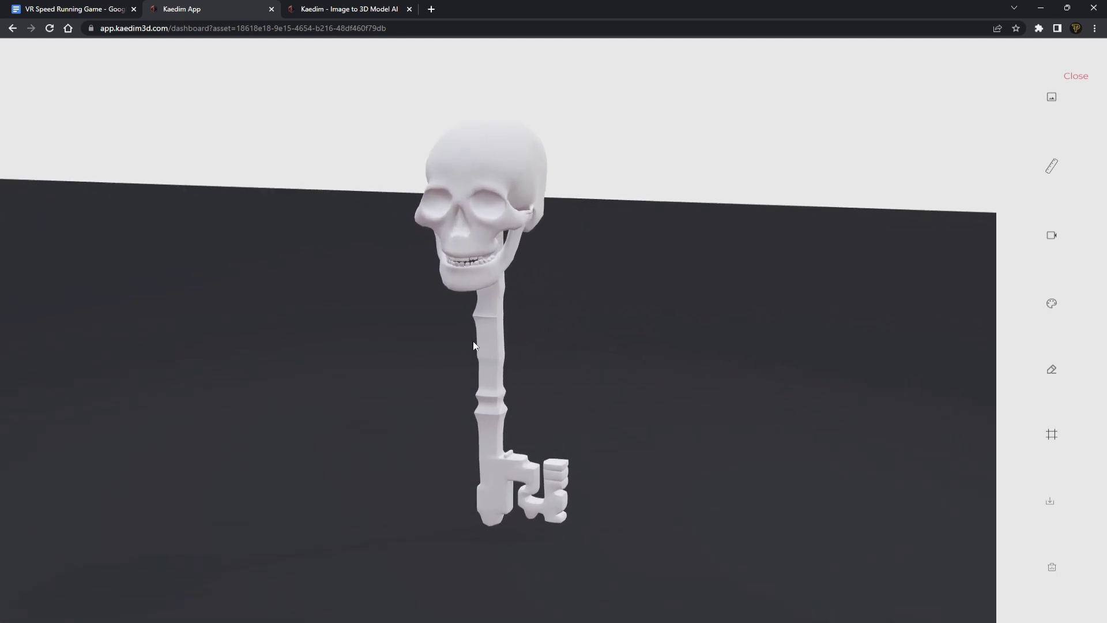
pyautogui.moveTo(555, 338); pyautogui.dragTo(463, 311)
# Download the revised Key model in FBX format.
pyautogui.click(1052, 501)
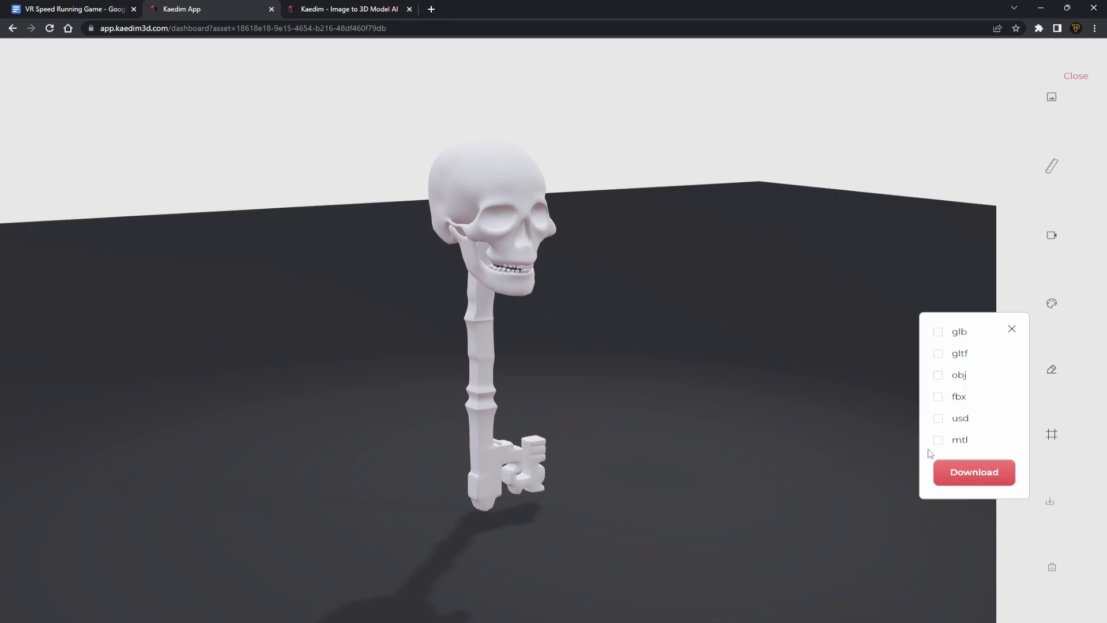
pyautogui.click(938, 396)
pyautogui.click(973, 478)
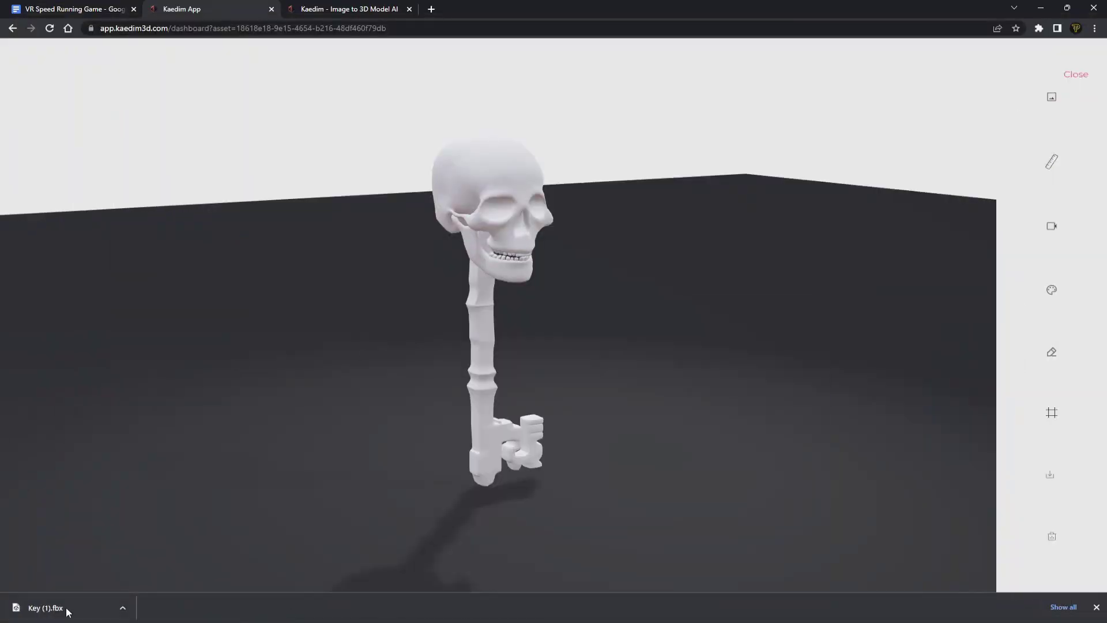
# In Blender, delete the four old kaedim_mesh key objects without saving the file.
pyautogui.moveTo(66, 605); pyautogui.dragTo(590, 563)
pyautogui.hotkey('alt', 'Tab')
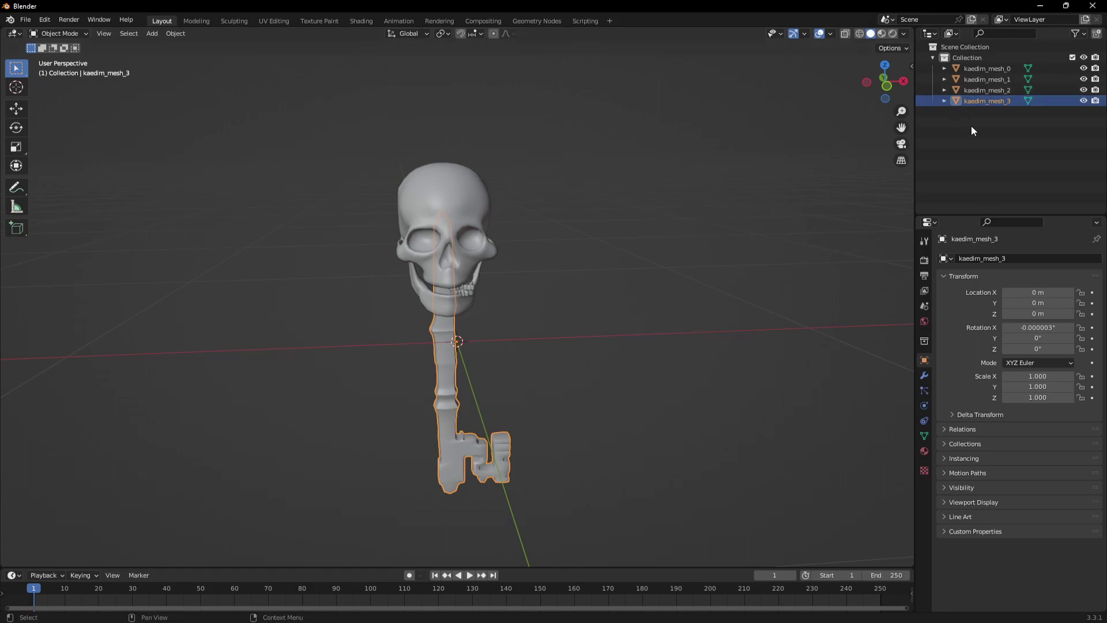
pyautogui.click(979, 69)
pyautogui.keyDown('shift'); pyautogui.click(978, 104); pyautogui.keyUp('shift')
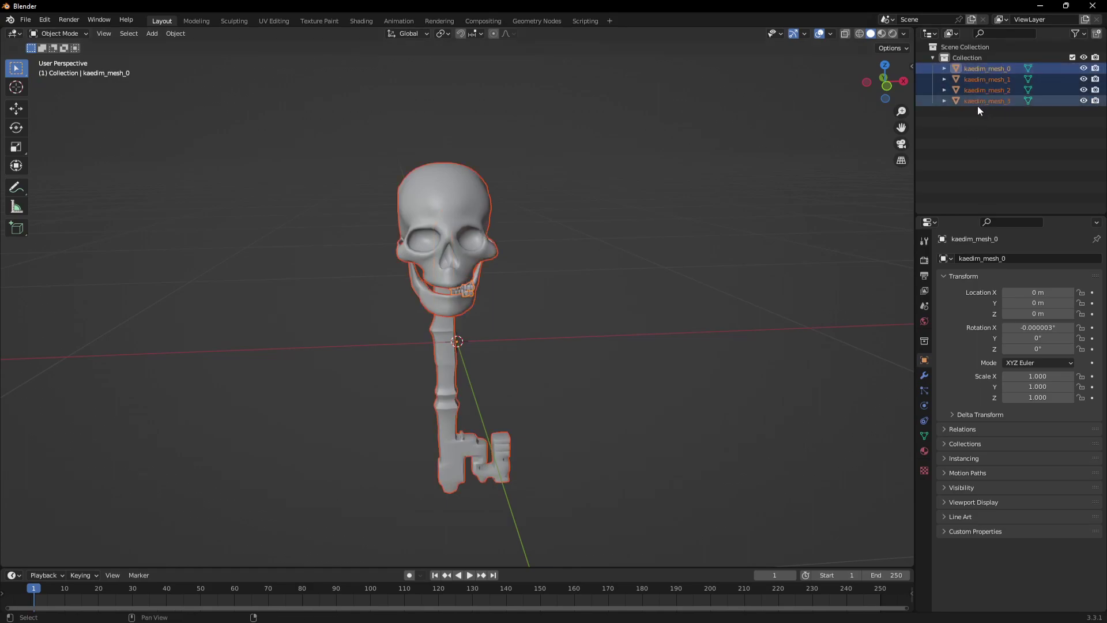
pyautogui.press('Delete')
pyautogui.hotkey('ctrl', 's')
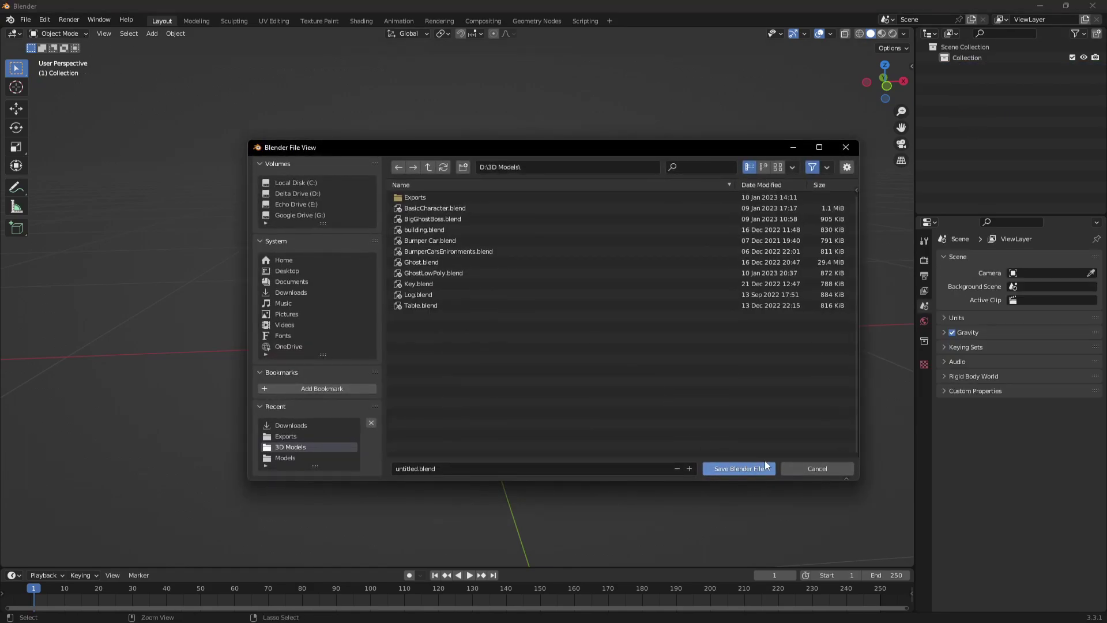
pyautogui.click(817, 468)
# Import the revised key FBX file and orbit around the new skull key.
pyautogui.click(25, 19)
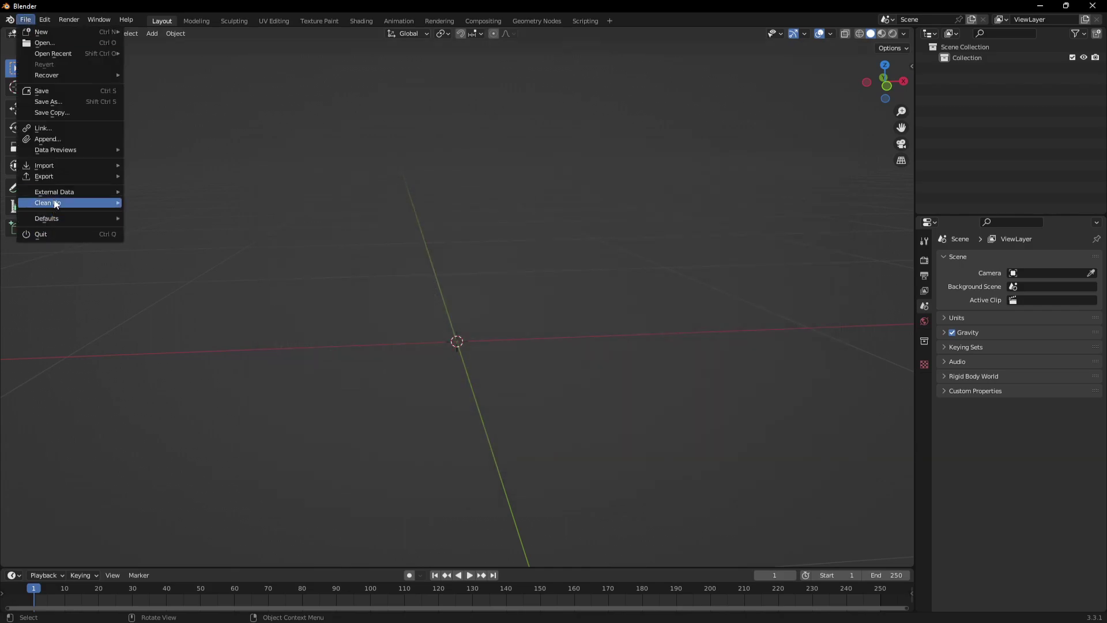
pyautogui.moveTo(61, 167)
pyautogui.click(175, 273)
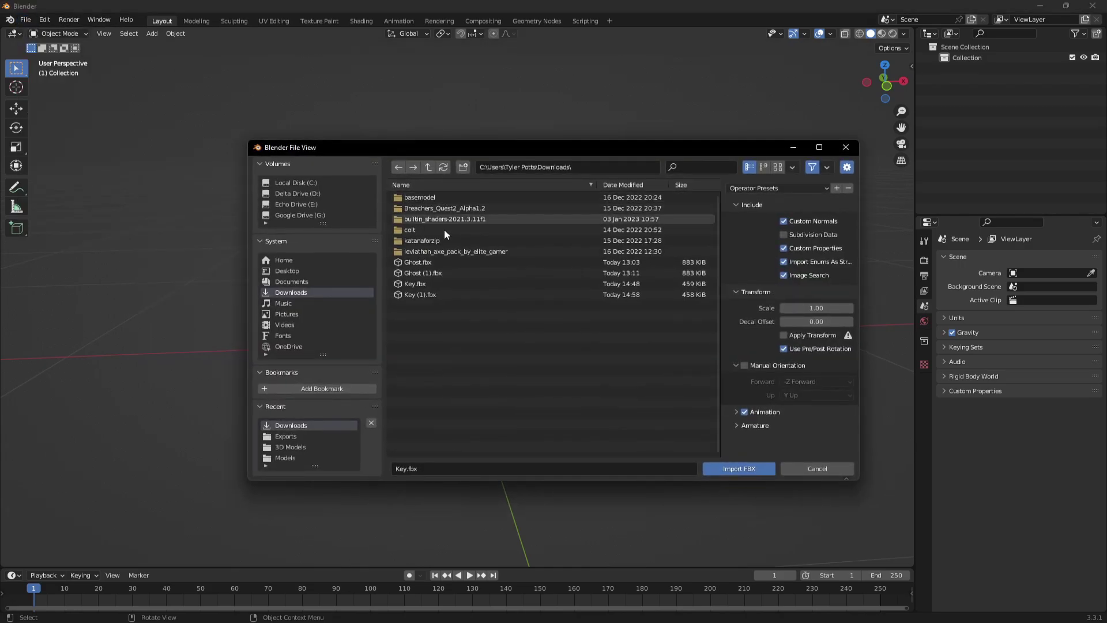
pyautogui.click(427, 293)
pyautogui.click(705, 468)
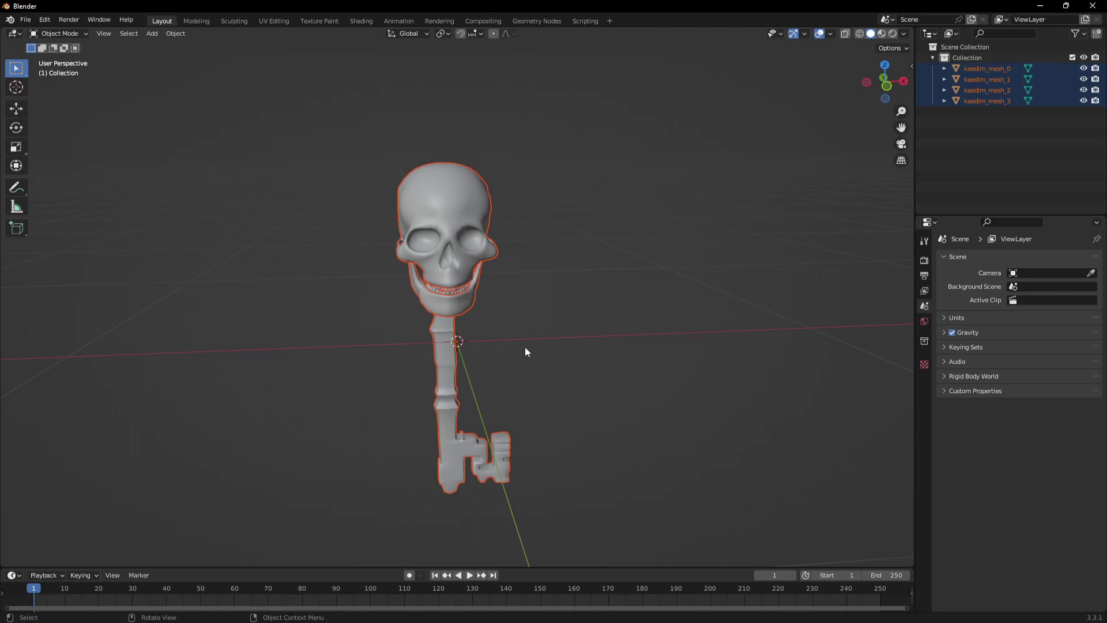
pyautogui.moveTo(525, 347); pyautogui.dragTo(648, 239, button='middle')
# Select kaedim_mesh_0 and kaedim_mesh_1, then inspect the skull mesh framed in Edit Mode.
pyautogui.click(1003, 69)
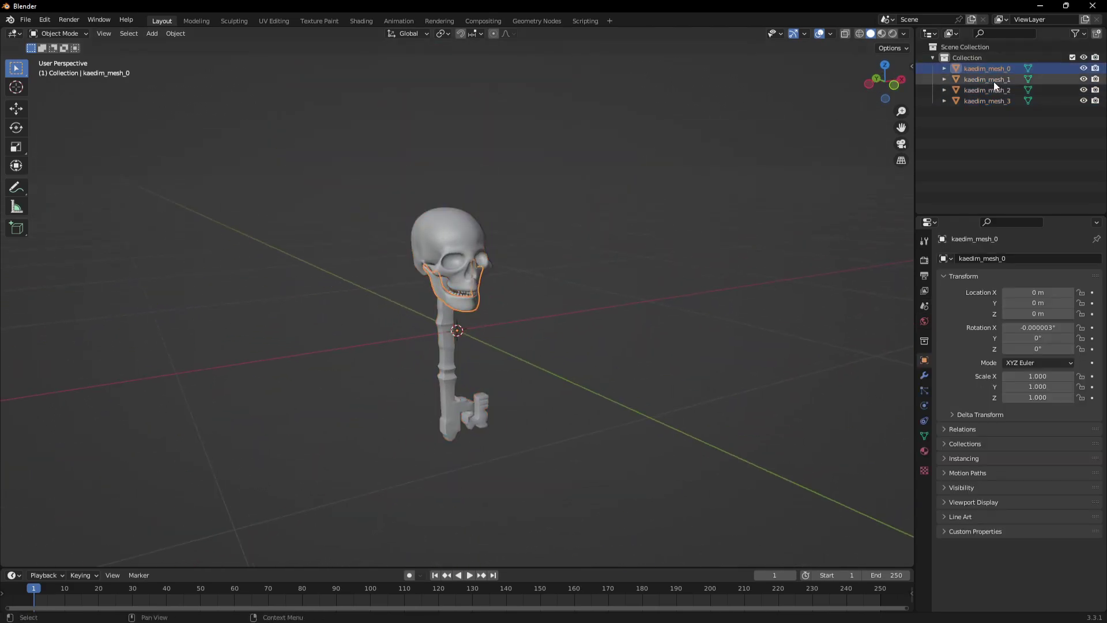
pyautogui.click(993, 81)
pyautogui.press('Tab')
pyautogui.press('KP_Decimal')
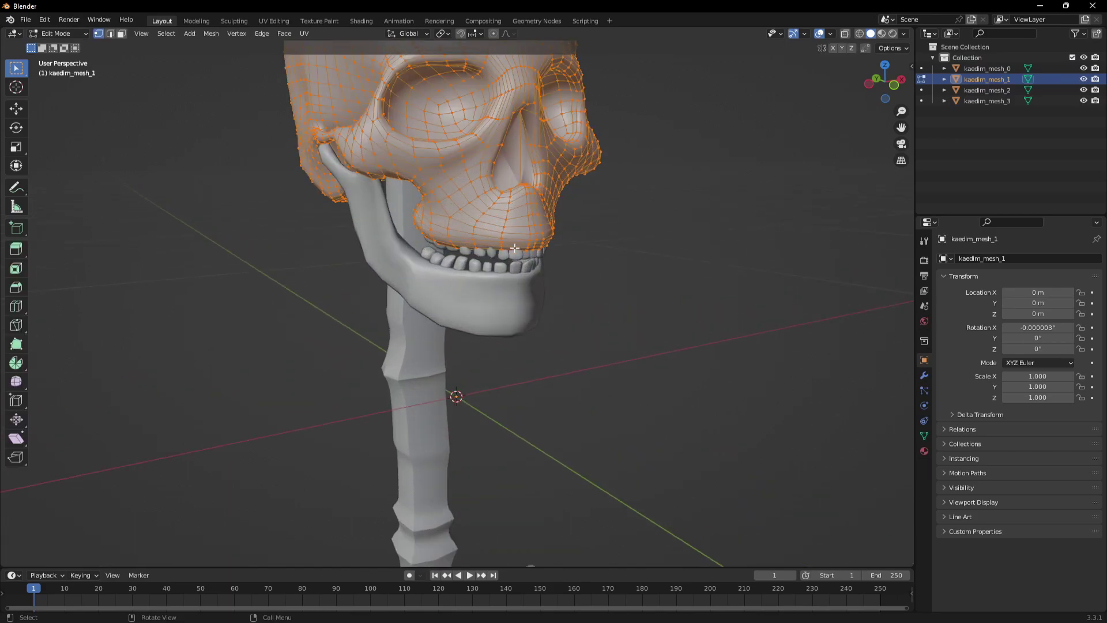
pyautogui.moveTo(515, 248); pyautogui.dragTo(473, 259, button='middle')
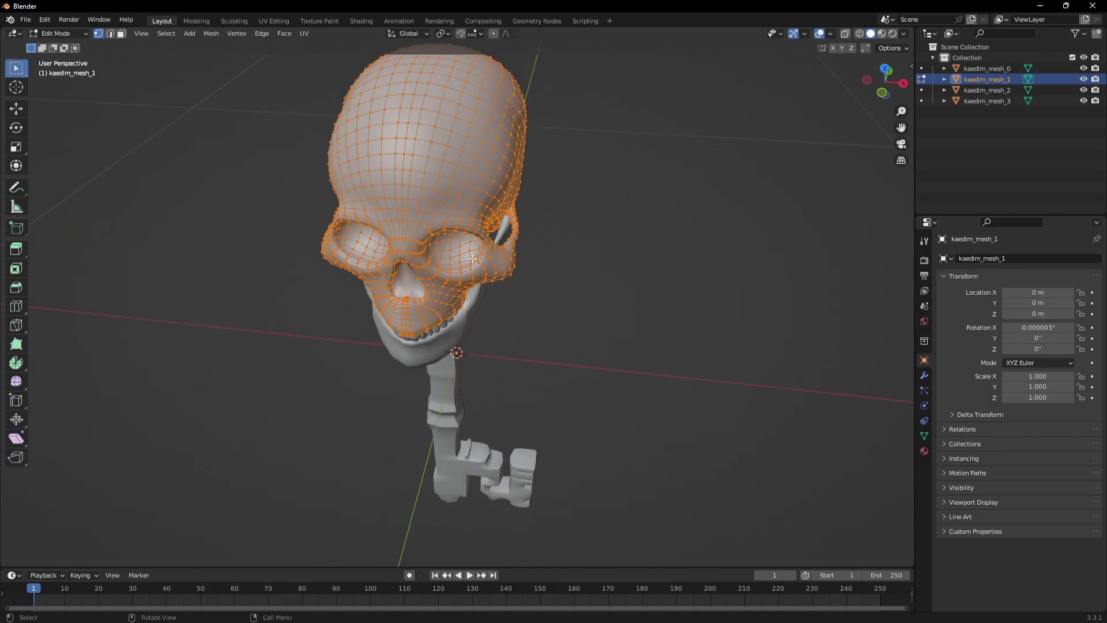
pyautogui.moveTo(628, 304); pyautogui.dragTo(634, 269, button='middle')
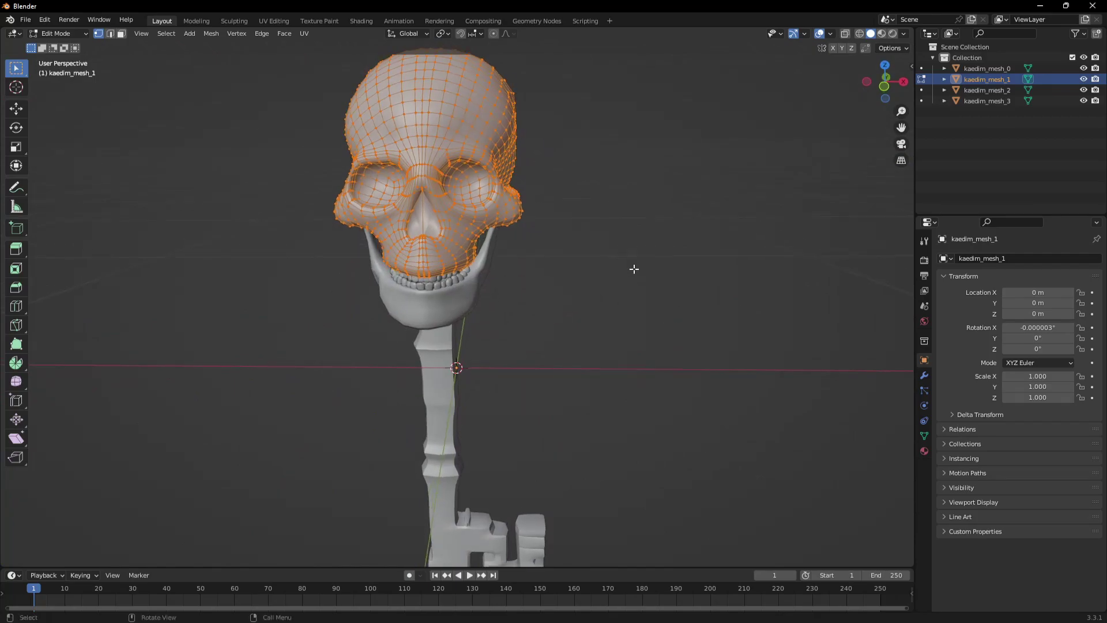
pyautogui.press('Tab')
# Back in Object Mode, view the key upright and from the front, then box-select all four meshes.
pyautogui.scroll(-5, 545, 344)
pyautogui.click(545, 345)
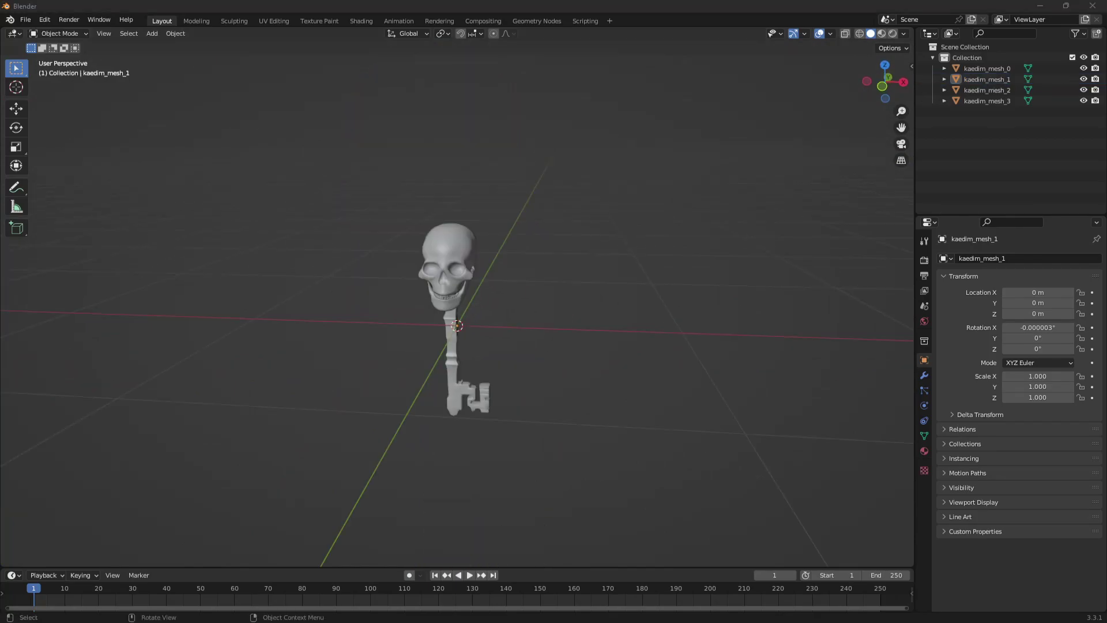
pyautogui.moveTo(406, 280); pyautogui.dragTo(402, 356, button='middle')
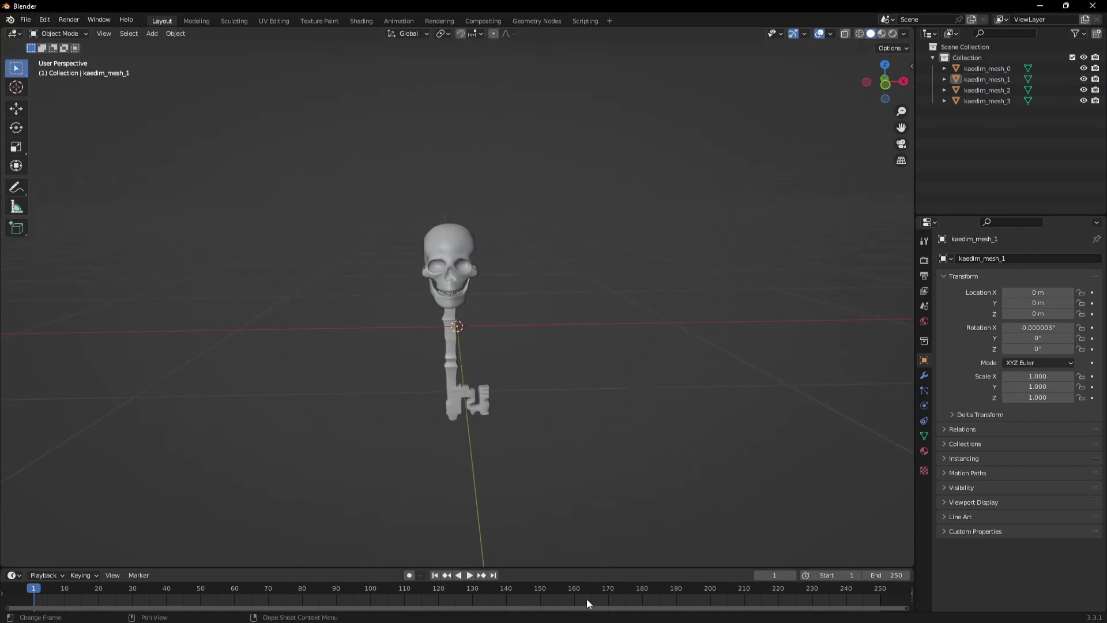
pyautogui.moveTo(382, 319); pyautogui.dragTo(437, 303, button='middle')
pyautogui.scroll(3, 441, 306)
pyautogui.rightClick(440, 308)
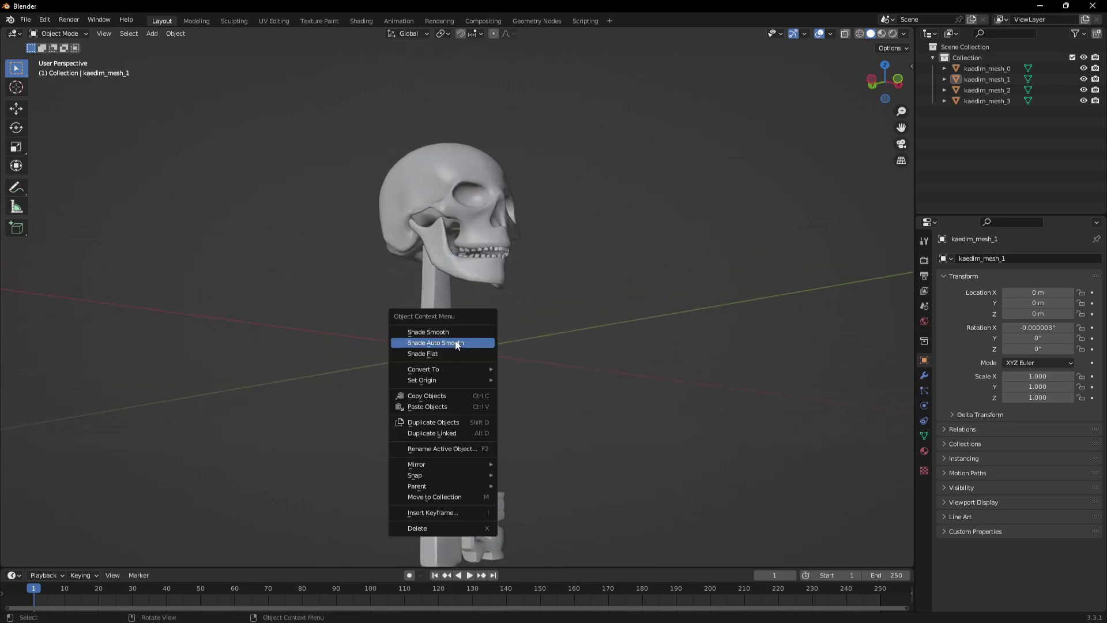
pyautogui.moveTo(570, 539); pyautogui.dragTo(403, 213, button='middle')
pyautogui.scroll(-3, 403, 213)
pyautogui.moveTo(403, 213); pyautogui.dragTo(588, 483)
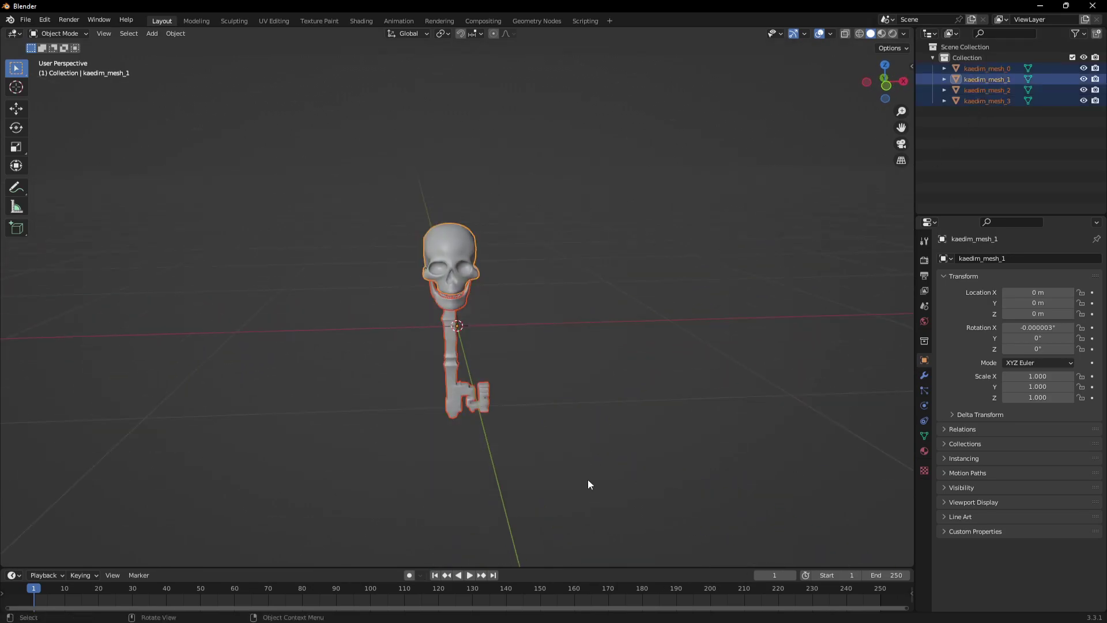
# Delete the four key meshes and import Ghost (1).fbx as six kaedim_mesh objects.
pyautogui.press('x')
pyautogui.click(556, 452)
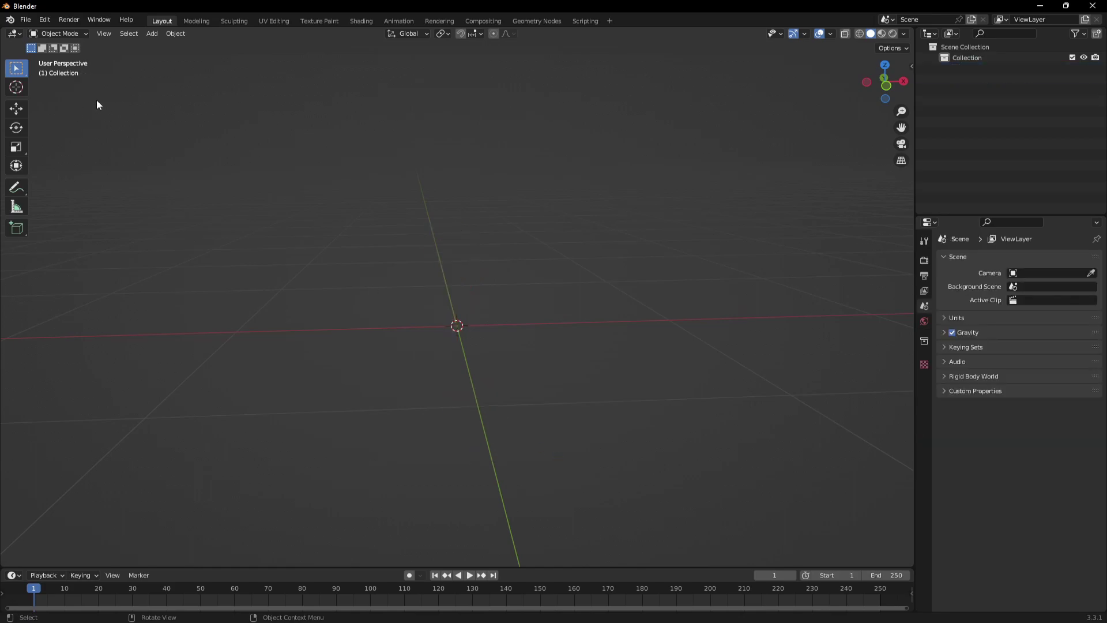
pyautogui.click(29, 21)
pyautogui.moveTo(87, 165)
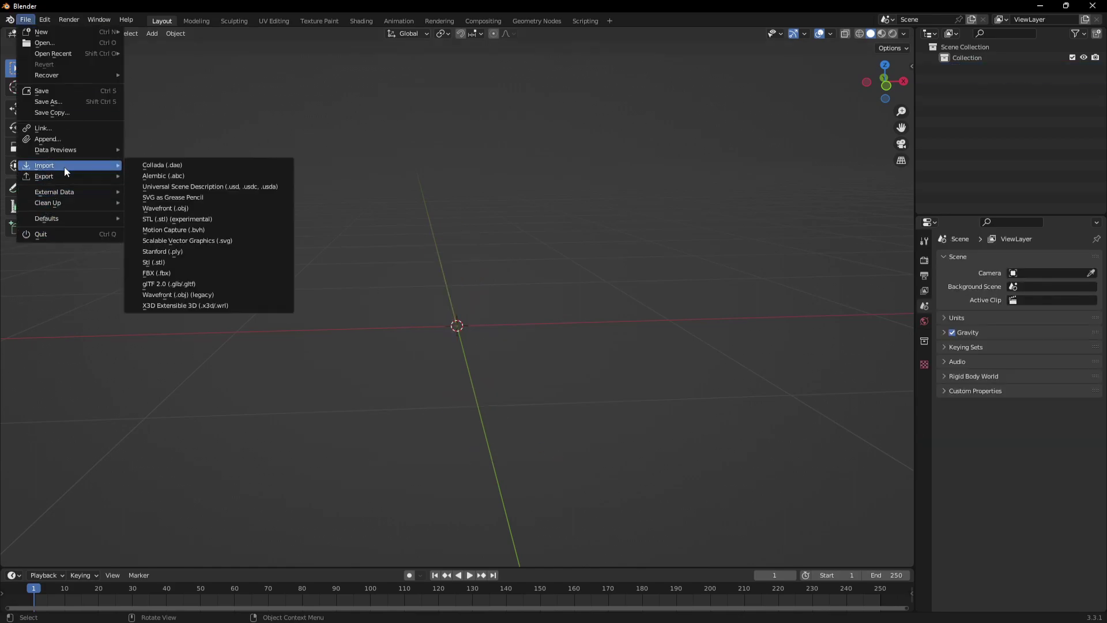
pyautogui.click(173, 273)
pyautogui.click(455, 272)
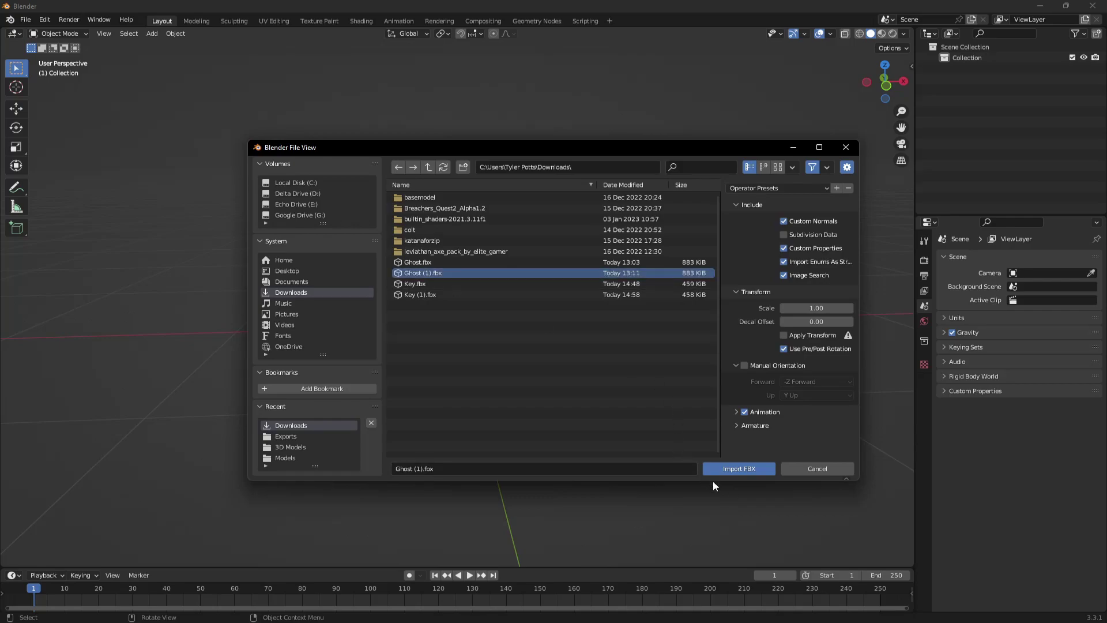
pyautogui.click(738, 468)
pyautogui.moveTo(442, 354)
pyautogui.mouseDown(button='middle')
pyautogui.moveTo(560, 344)
pyautogui.moveTo(634, 384)
pyautogui.moveTo(536, 381)
pyautogui.mouseUp(button='middle')
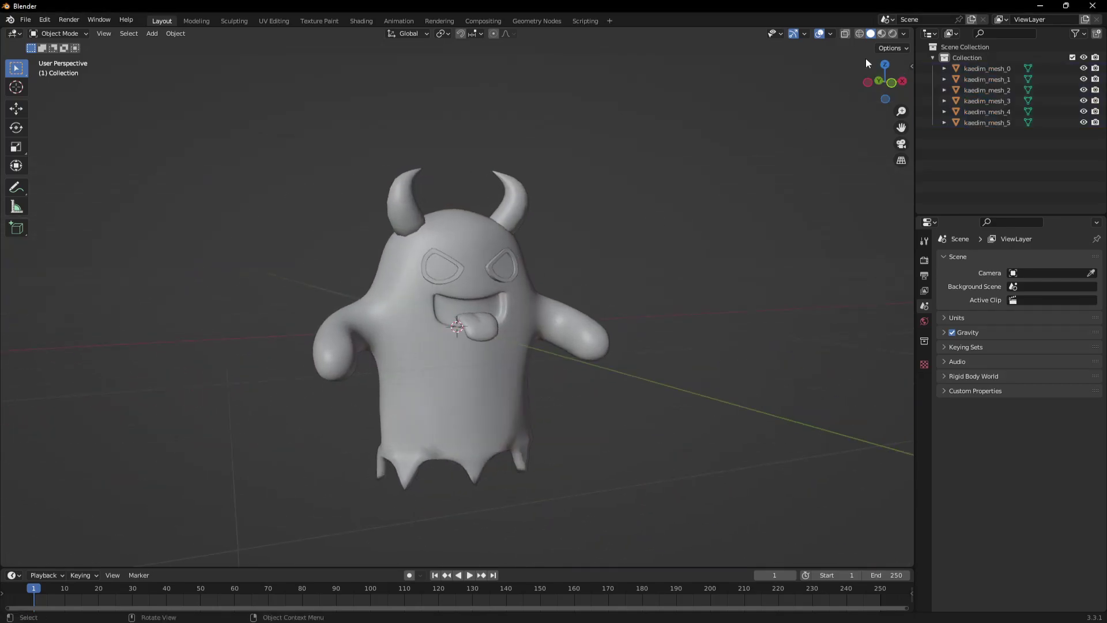
pyautogui.click(882, 34)
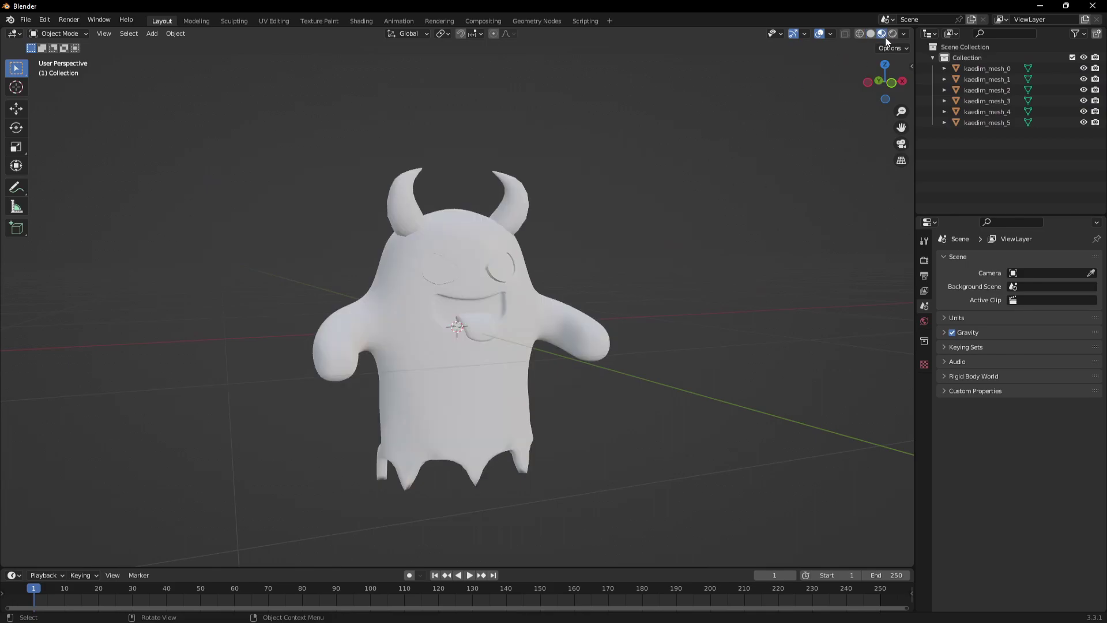
pyautogui.click(872, 35)
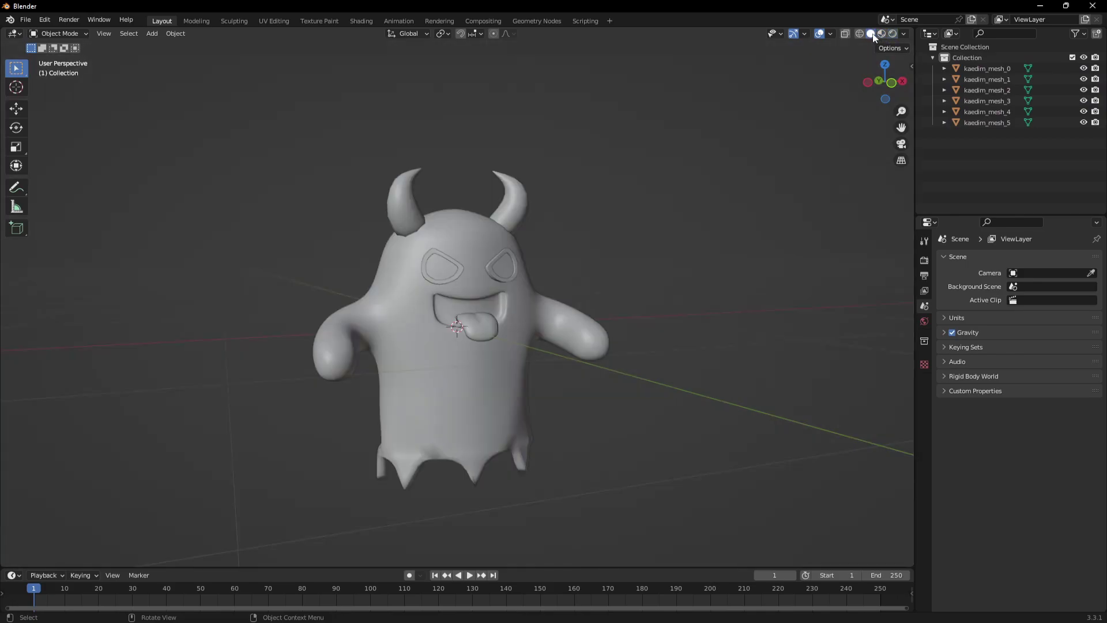
pyautogui.moveTo(500, 271)
pyautogui.mouseDown(button='middle')
pyautogui.moveTo(569, 269)
pyautogui.moveTo(482, 271)
pyautogui.mouseUp(button='middle')
pyautogui.click(506, 280)
pyautogui.click(488, 279)
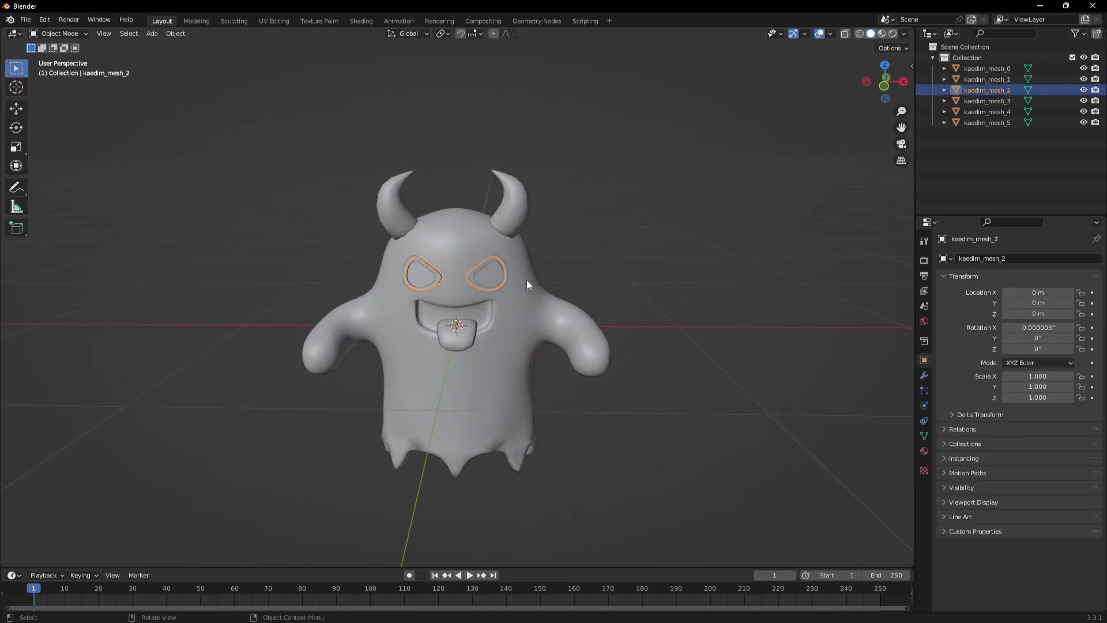
pyautogui.click(517, 219)
pyautogui.click(605, 254)
pyautogui.click(523, 263)
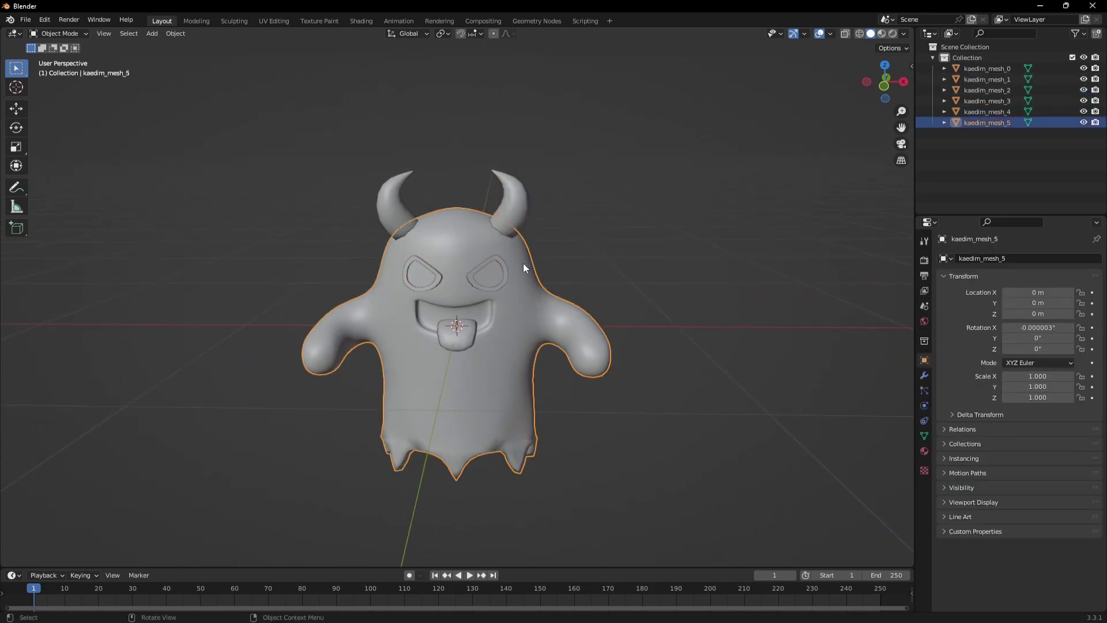
pyautogui.press('Tab')
pyautogui.moveTo(585, 289); pyautogui.dragTo(335, 309, button='middle')
pyautogui.scroll(5, 600, 270)
pyautogui.scroll(-5, 600, 271)
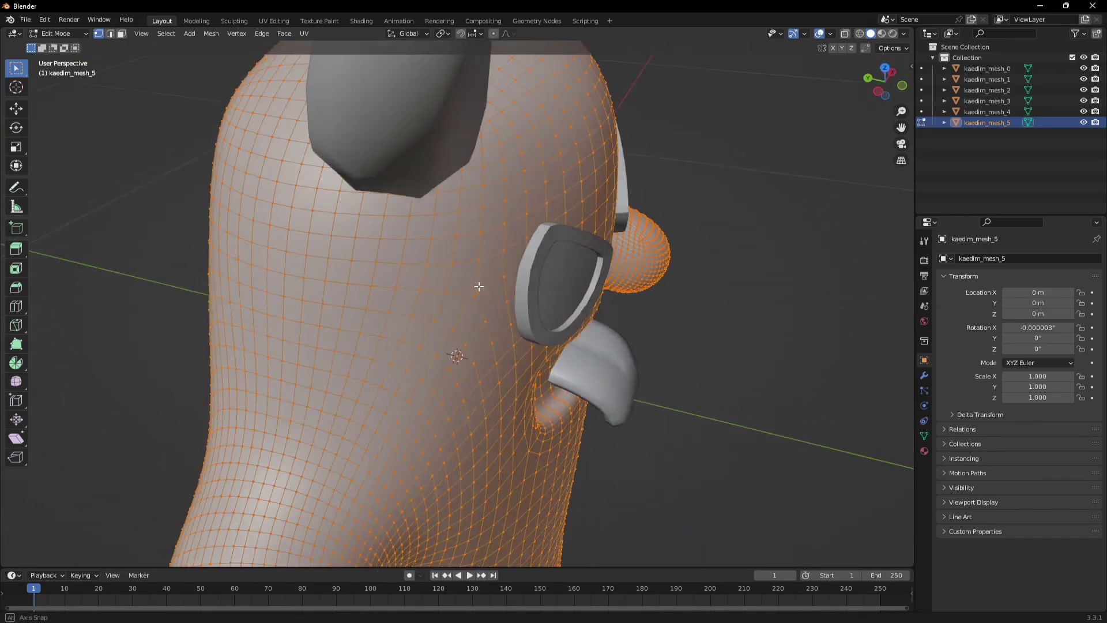
pyautogui.moveTo(600, 270)
pyautogui.mouseDown(button='middle')
pyautogui.moveTo(508, 306)
pyautogui.moveTo(582, 272)
pyautogui.mouseUp(button='middle')
pyautogui.press('Tab')
pyautogui.click(578, 272)
pyautogui.scroll(3, 579, 271)
pyautogui.scroll(2, 574, 275)
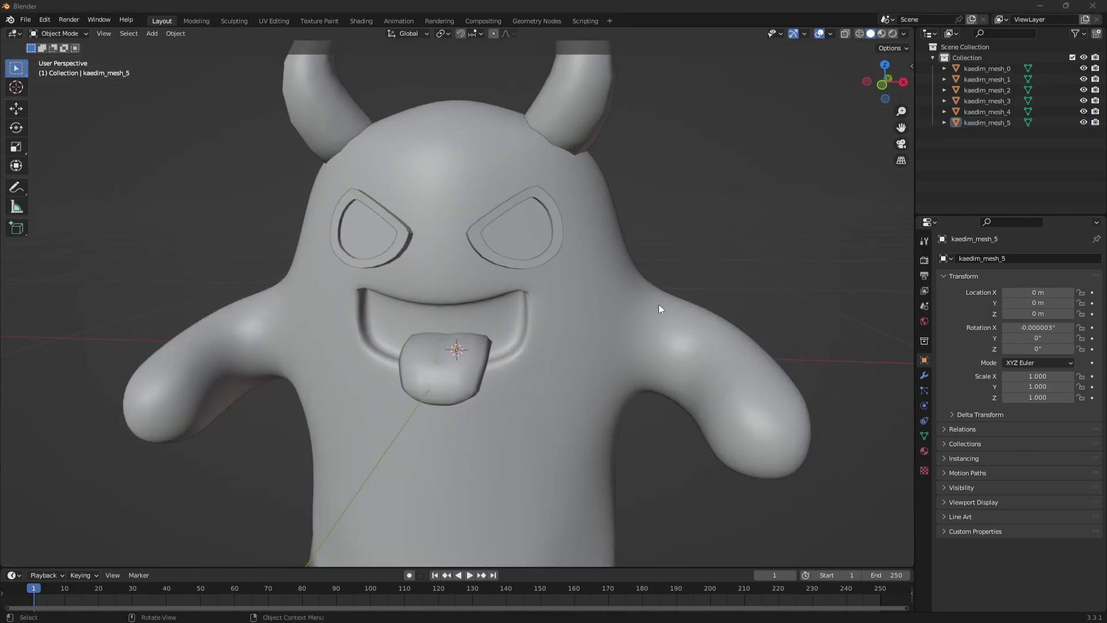
pyautogui.moveTo(779, 262); pyautogui.dragTo(410, 217, button='middle')
pyautogui.scroll(3, 611, 303)
pyautogui.scroll(-5, 401, 378)
pyautogui.click(410, 217)
pyautogui.click(492, 226)
pyautogui.click(341, 213)
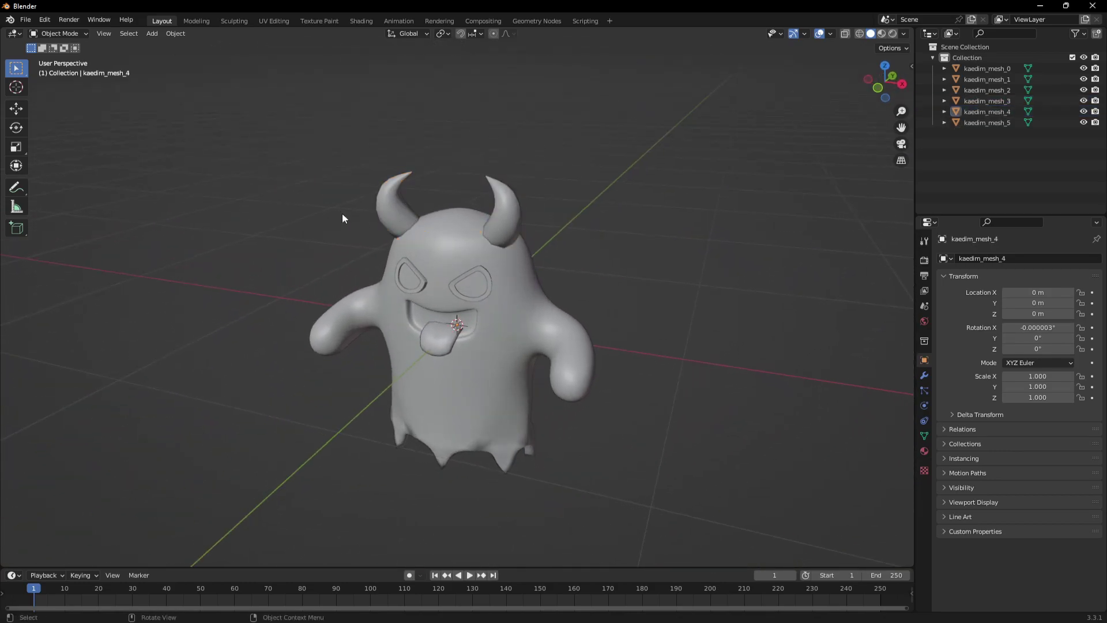
pyautogui.scroll(4, 341, 202)
pyautogui.moveTo(341, 188); pyautogui.dragTo(360, 239, button='middle')
pyautogui.scroll(-5, 362, 219)
pyautogui.scroll(6, 374, 199)
pyautogui.rightClick(380, 206)
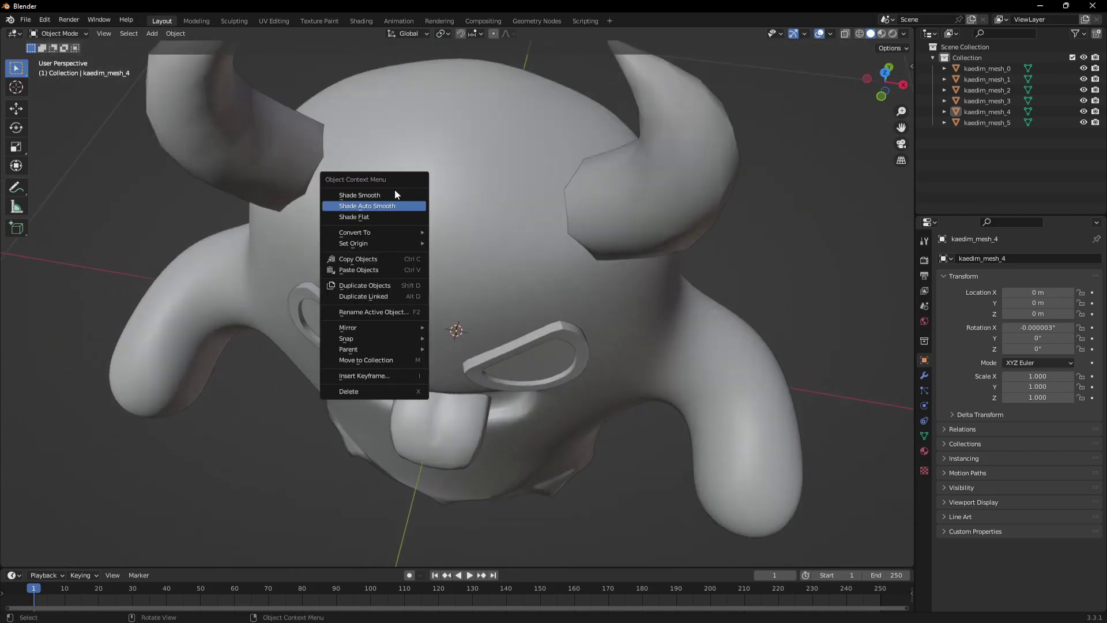
pyautogui.click(435, 114)
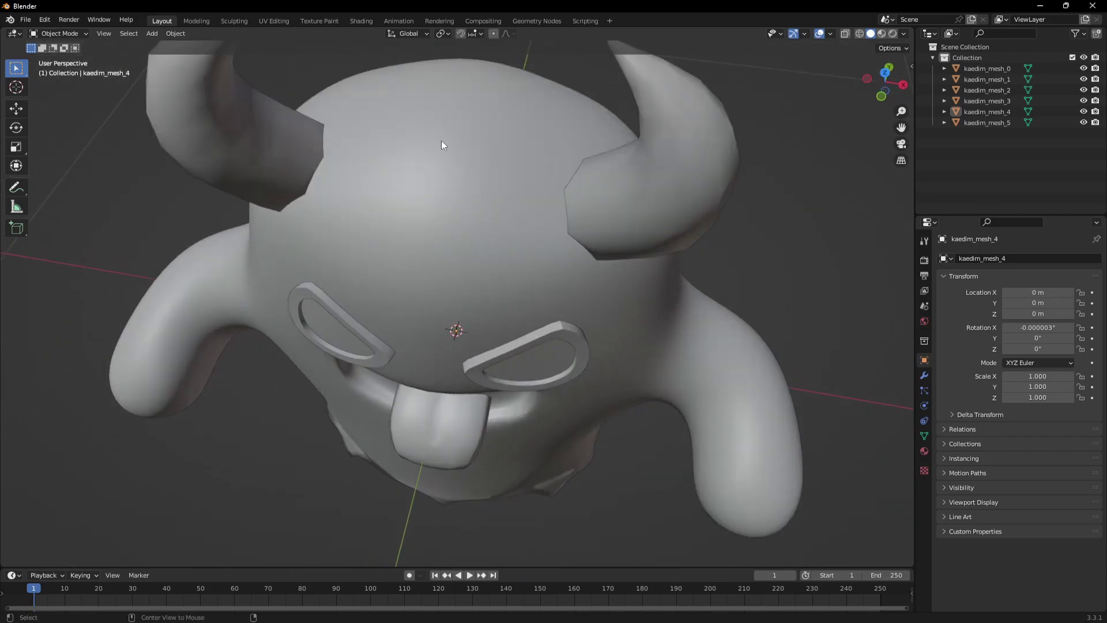
pyautogui.moveTo(443, 128); pyautogui.dragTo(475, 250, button='middle')
pyautogui.scroll(-5, 493, 210)
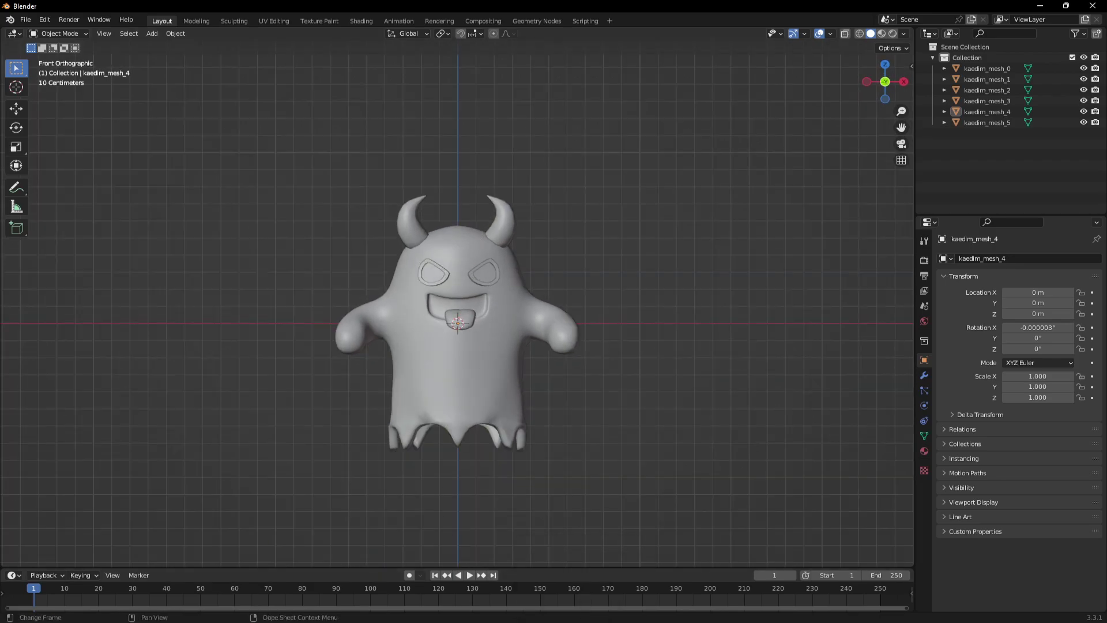
pyautogui.hotkey('alt', 'Tab')
pyautogui.moveTo(616, 124); pyautogui.dragTo(592, 207)
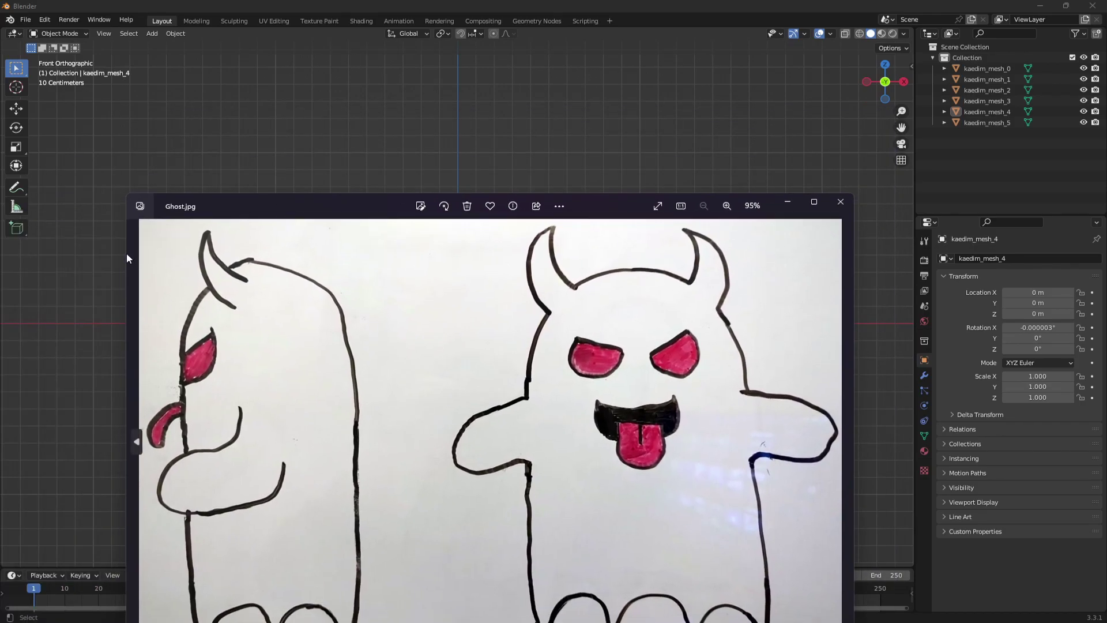
pyautogui.moveTo(127, 257); pyautogui.dragTo(560, 274)
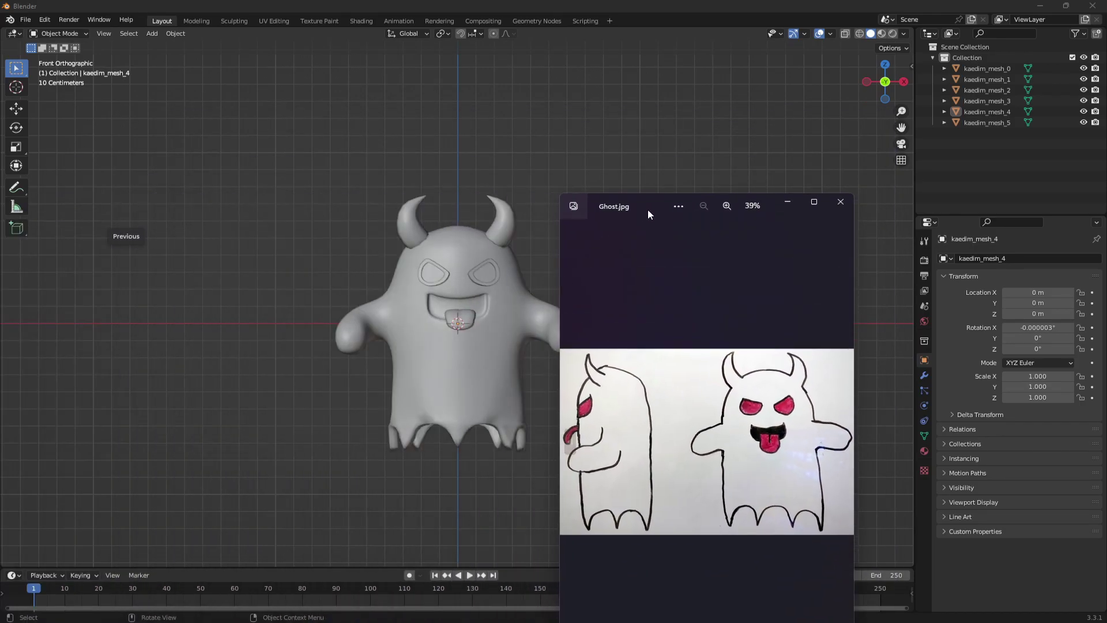
pyautogui.moveTo(647, 214); pyautogui.dragTo(690, 71)
pyautogui.moveTo(400, 303); pyautogui.dragTo(438, 323, button='middle')
pyautogui.hotkey('alt', 'Tab')
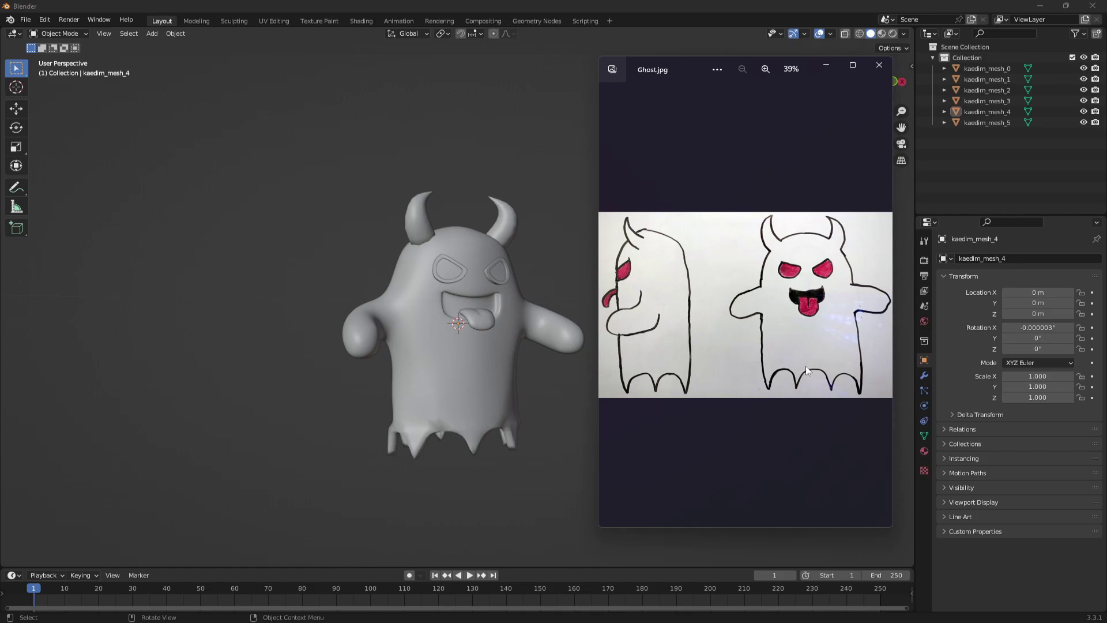
pyautogui.moveTo(423, 349); pyautogui.dragTo(465, 341, button='middle')
pyautogui.scroll(2, 399, 352)
pyautogui.scroll(1, 399, 352)
pyautogui.scroll(-3, 418, 337)
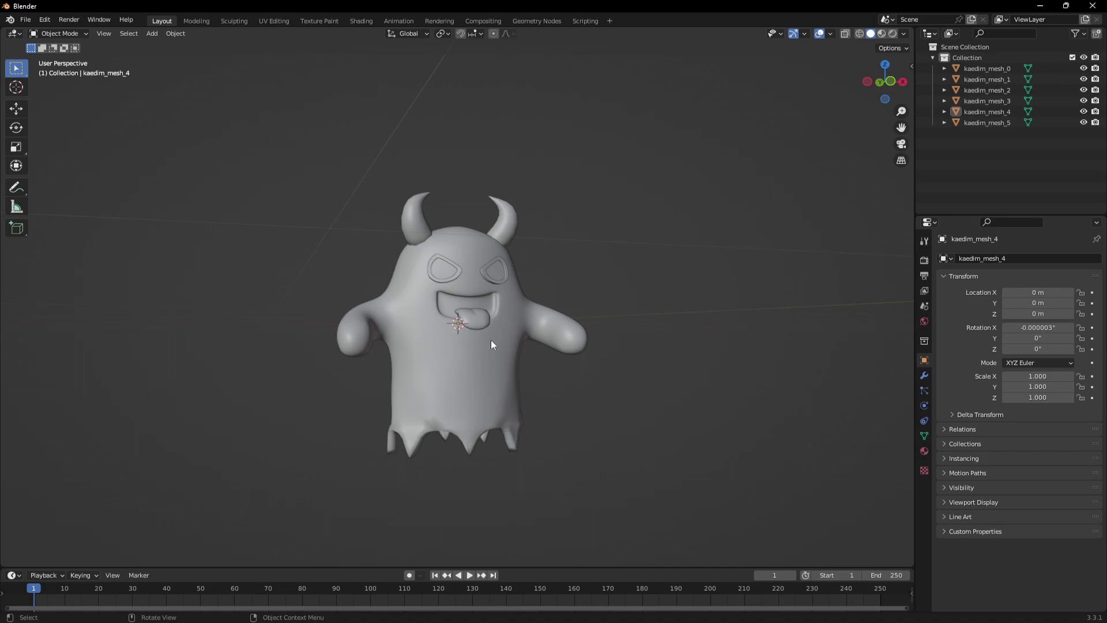
# Select the ghost's body, orbit back to its front, and render the scene with F12.
pyautogui.moveTo(492, 344); pyautogui.dragTo(807, 211, button='middle')
pyautogui.scroll(3, 439, 365)
pyautogui.click(486, 364)
pyautogui.moveTo(866, 98); pyautogui.dragTo(132, 285, button='middle')
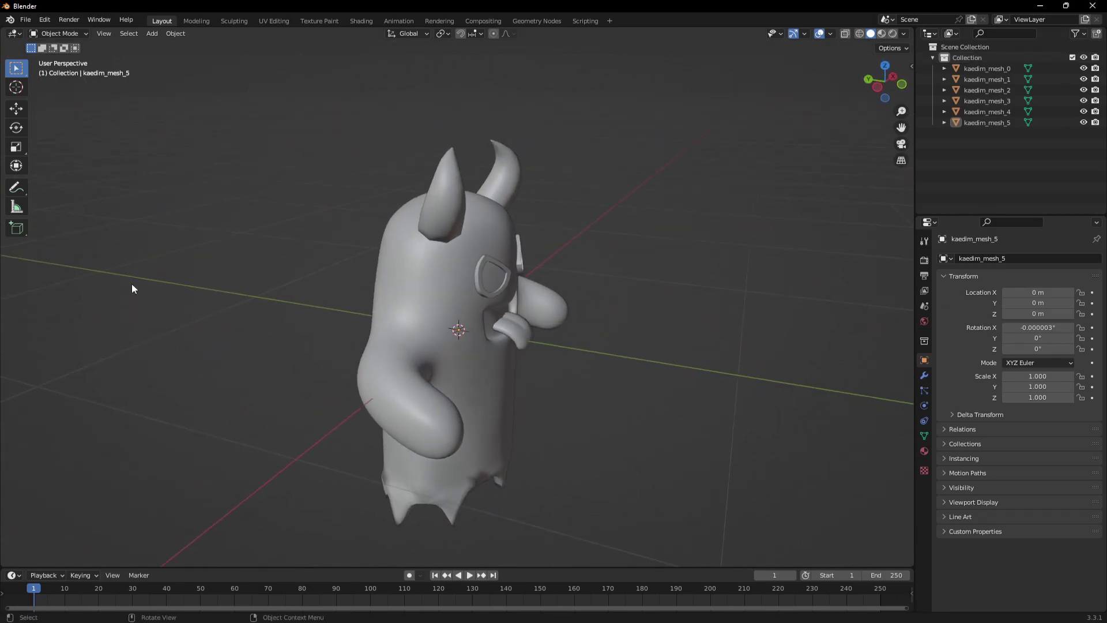
pyautogui.moveTo(288, 413); pyautogui.dragTo(351, 354, button='middle')
pyautogui.press('F12')
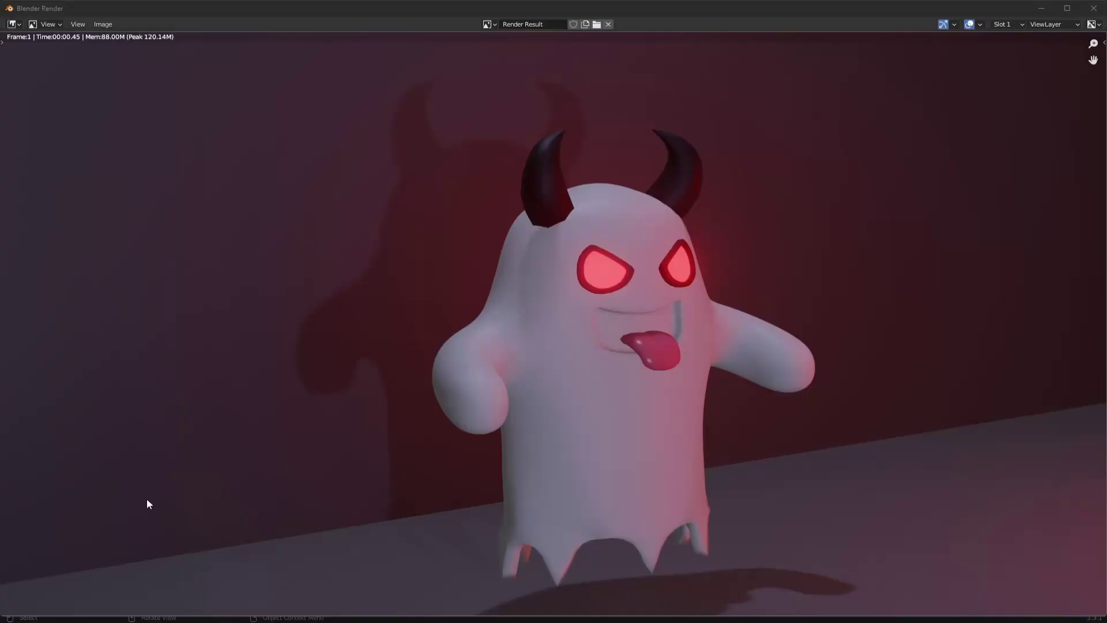
# Close the render window and zoom in toward the ghost in the red-lit viewport.
pyautogui.click(1094, 9)
pyautogui.scroll(3, 454, 278)
pyautogui.moveTo(454, 277); pyautogui.dragTo(606, 459, button='middle')
pyautogui.scroll(4, 503, 264)
pyautogui.scroll(2, 549, 275)
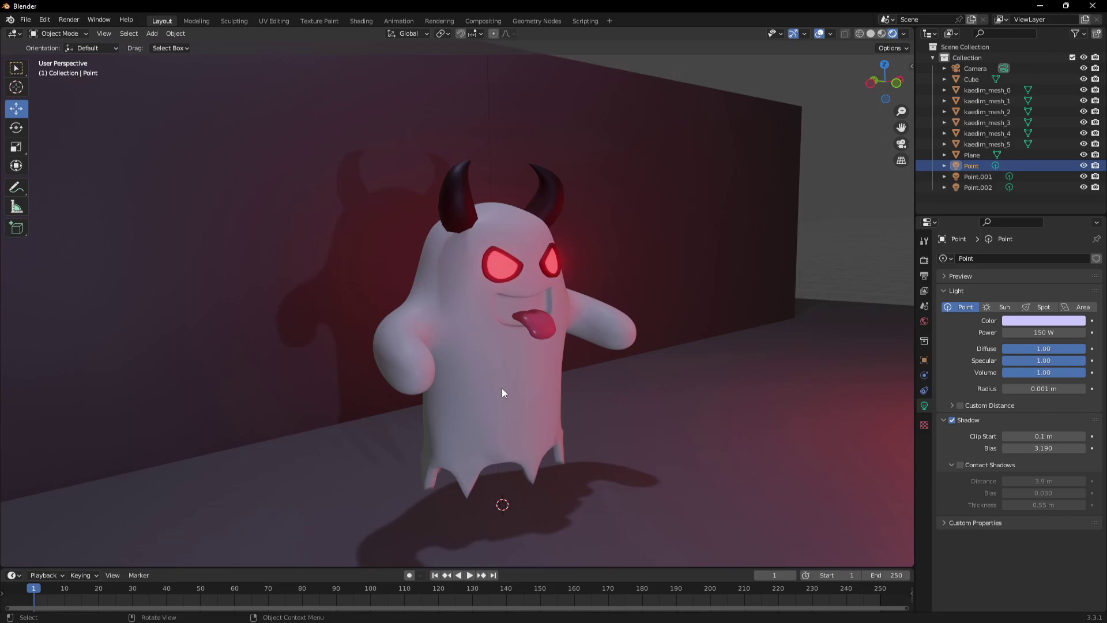
# Orbit and zoom around the red-lit ghost to view it from several sides.
pyautogui.moveTo(480, 297); pyautogui.dragTo(90, 308, button='middle')
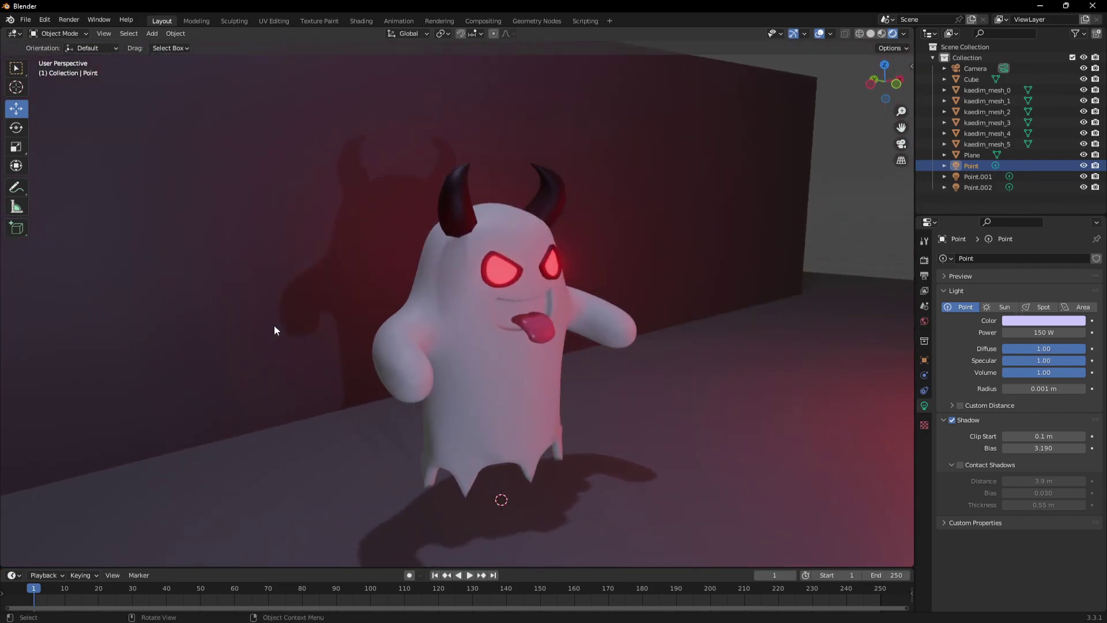
pyautogui.scroll(-5, 275, 324)
pyautogui.scroll(10, 296, 330)
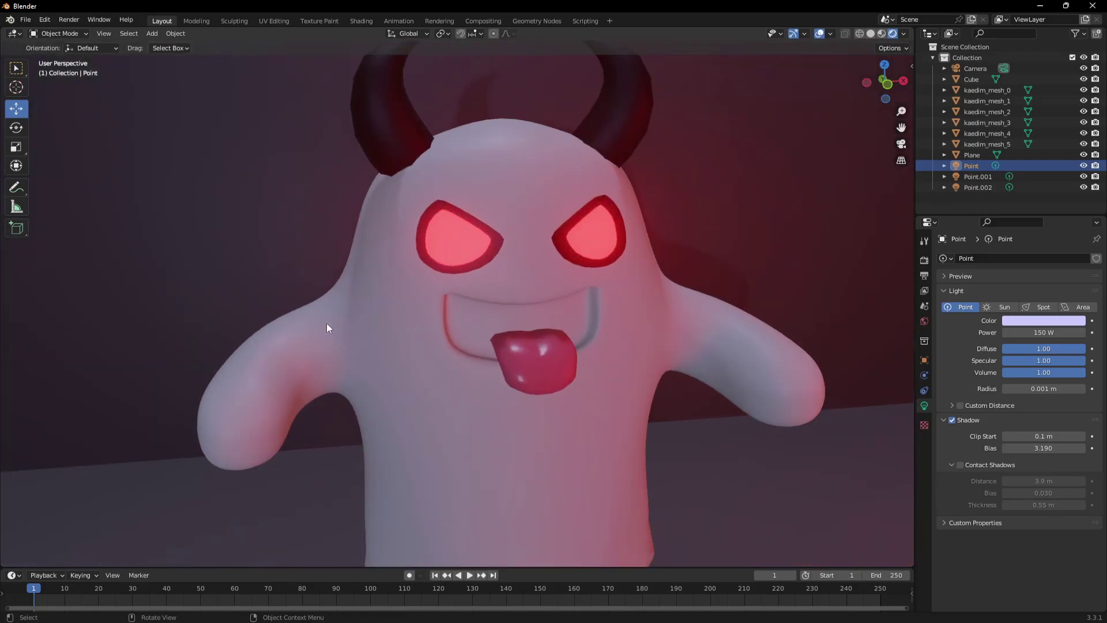
pyautogui.scroll(-4, 338, 320)
pyautogui.moveTo(340, 319); pyautogui.dragTo(353, 287, button='middle')
pyautogui.scroll(-3, 348, 289)
pyautogui.scroll(5, 447, 345)
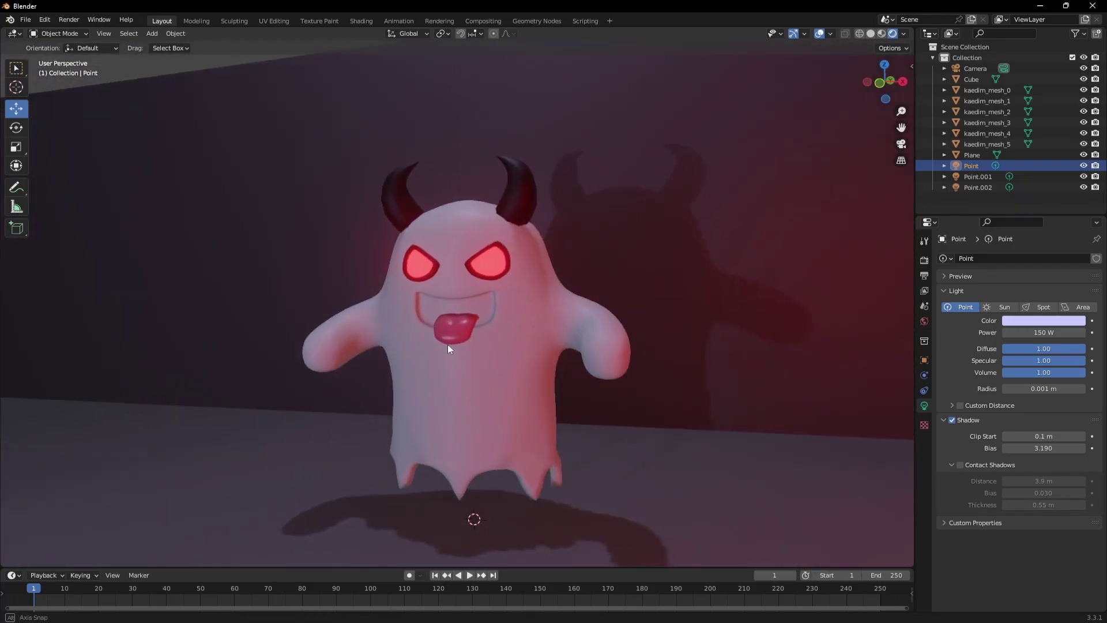
pyautogui.moveTo(447, 345); pyautogui.dragTo(470, 348, button='middle')
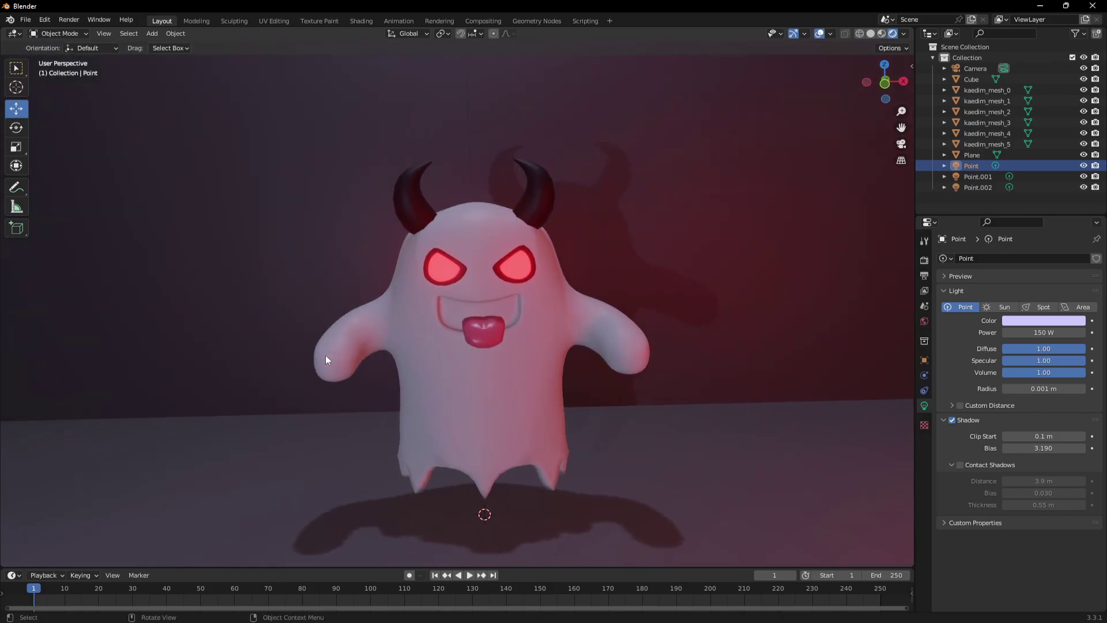
pyautogui.moveTo(335, 345); pyautogui.dragTo(490, 339, button='middle')
pyautogui.scroll(3, 490, 328)
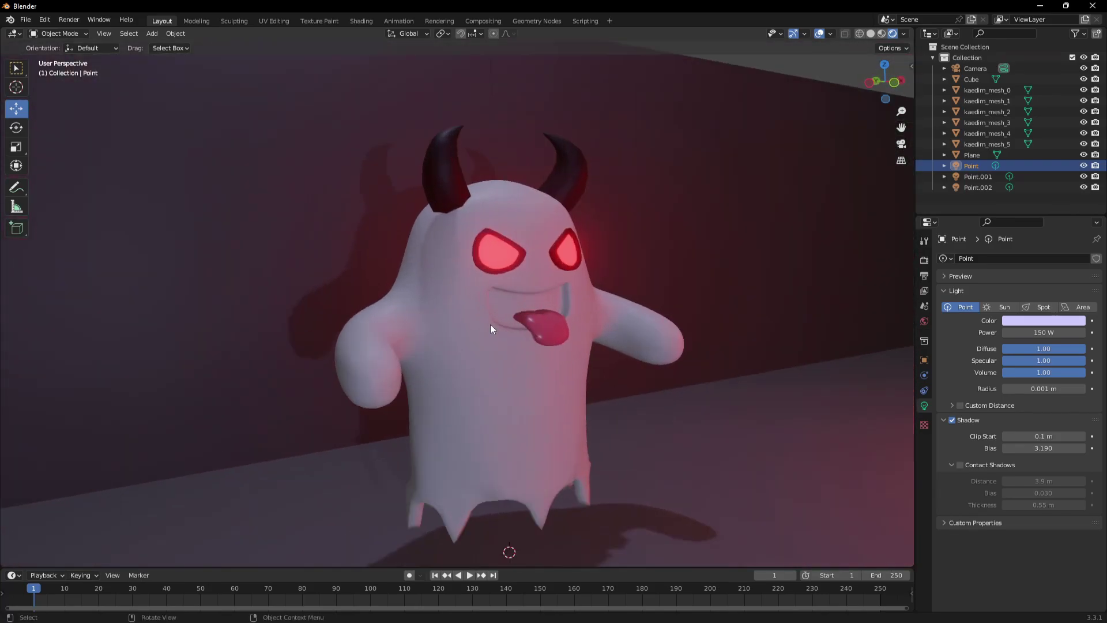
pyautogui.scroll(-4, 521, 345)
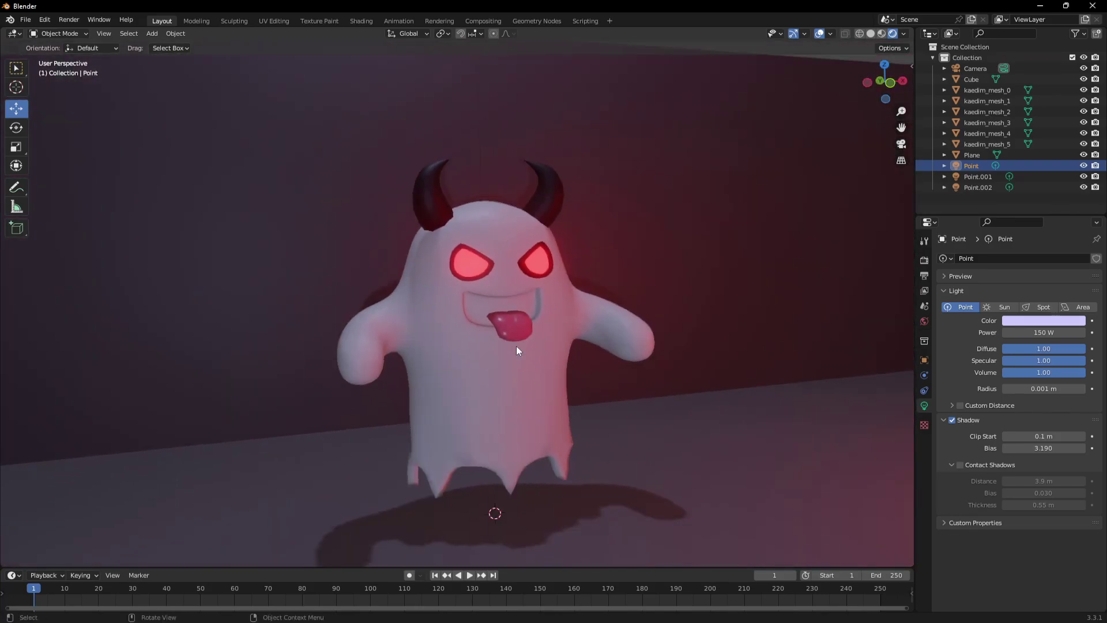
pyautogui.moveTo(516, 347); pyautogui.dragTo(573, 597, button='middle')
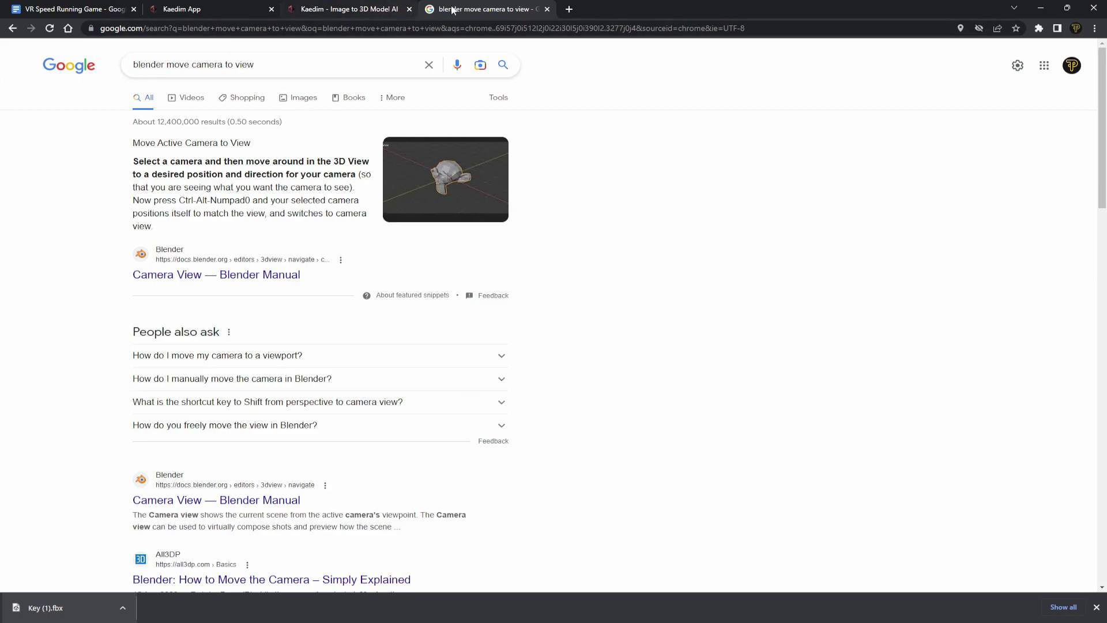
# Close the camera search tab and Chrome's downloads bar, leaving Kaedim's homepage showing.
pyautogui.click(547, 9)
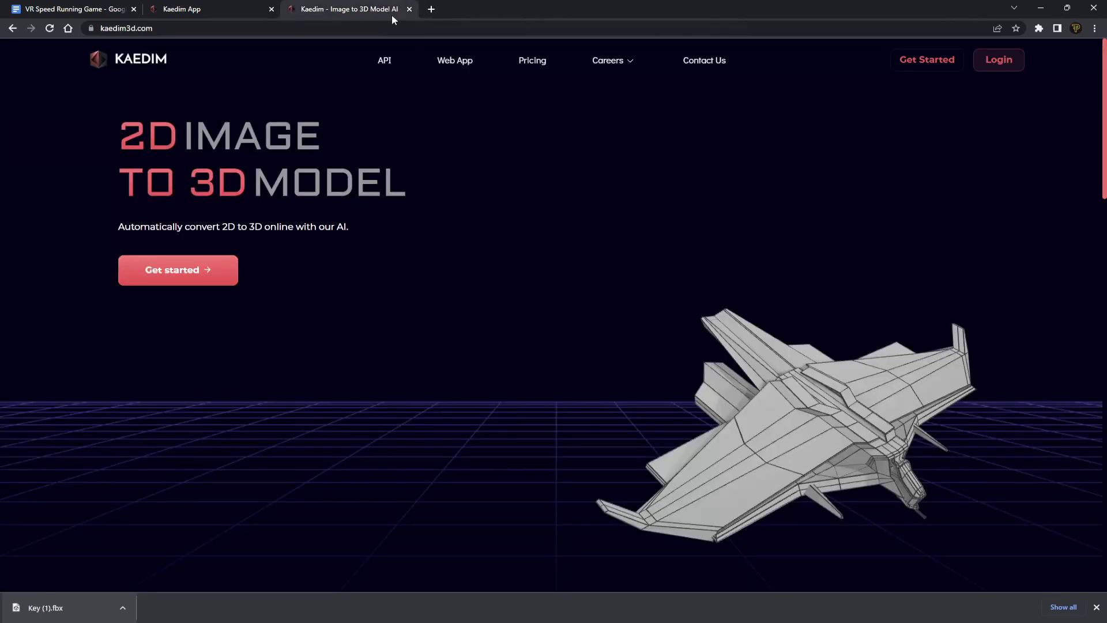
pyautogui.click(1097, 607)
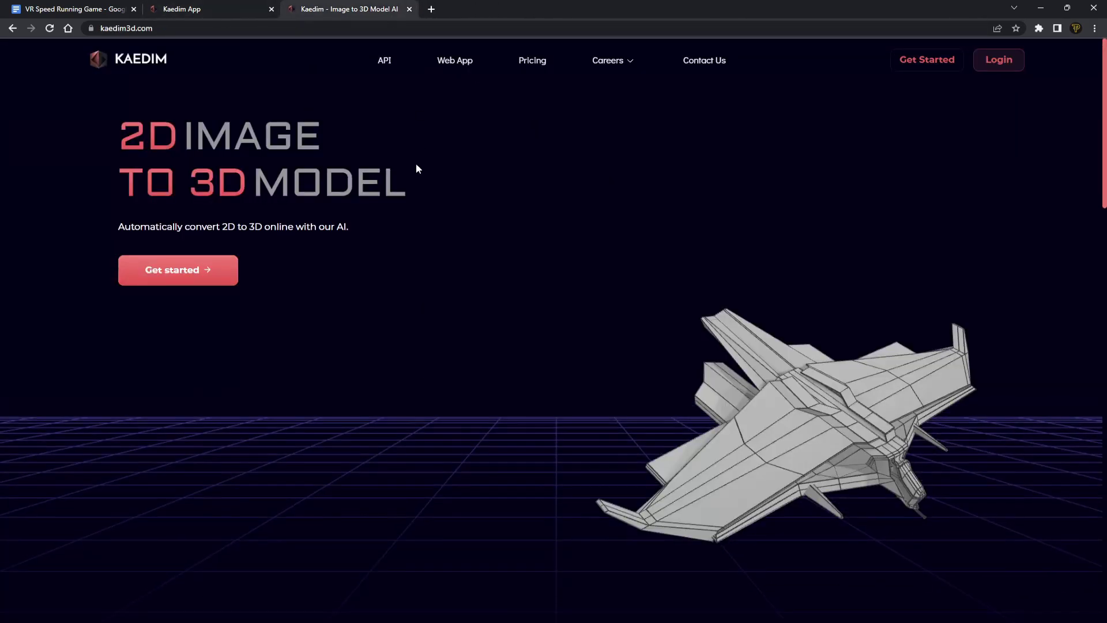